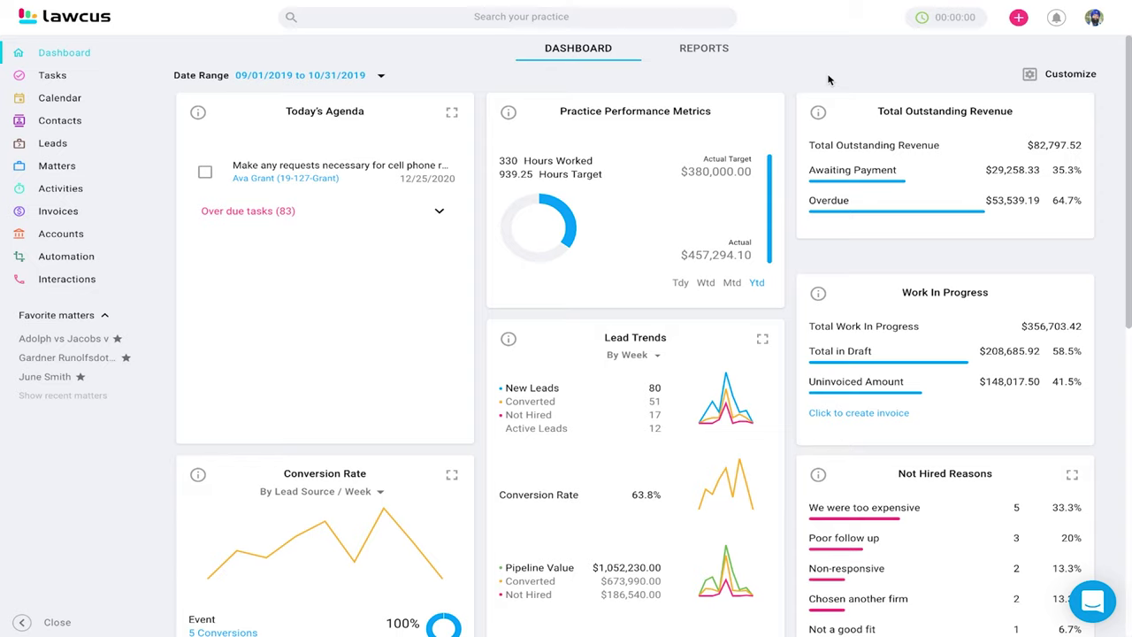
# Open the Appointment Scheduler's scheduling pages list via Settings > Apps & Integrations
pyautogui.click(1095, 24)
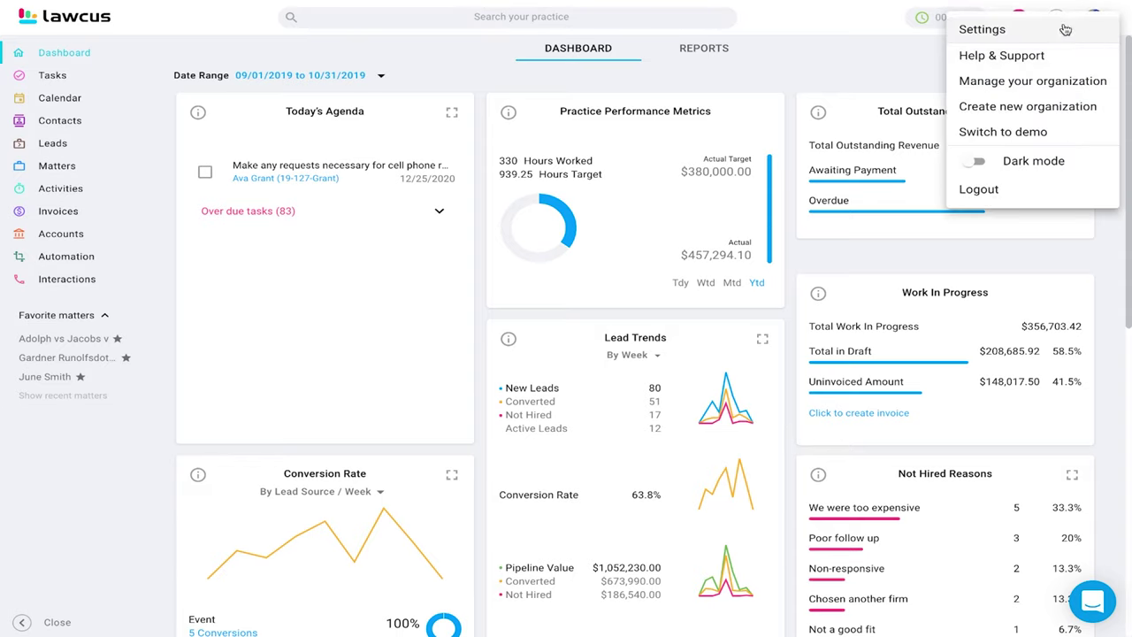
pyautogui.click(981, 31)
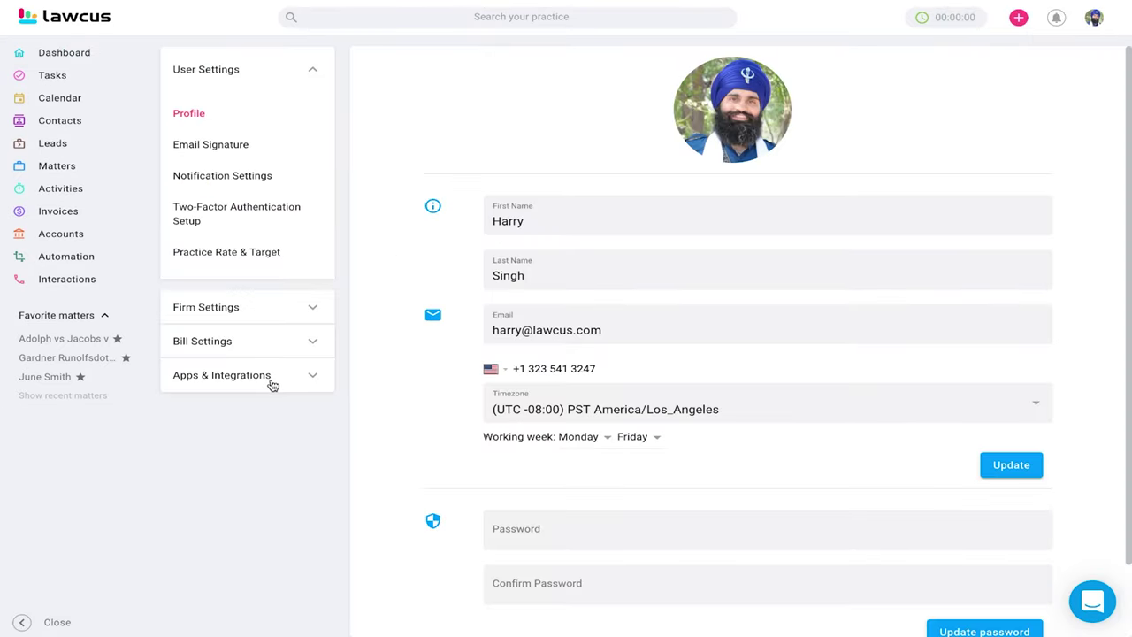
pyautogui.click(273, 386)
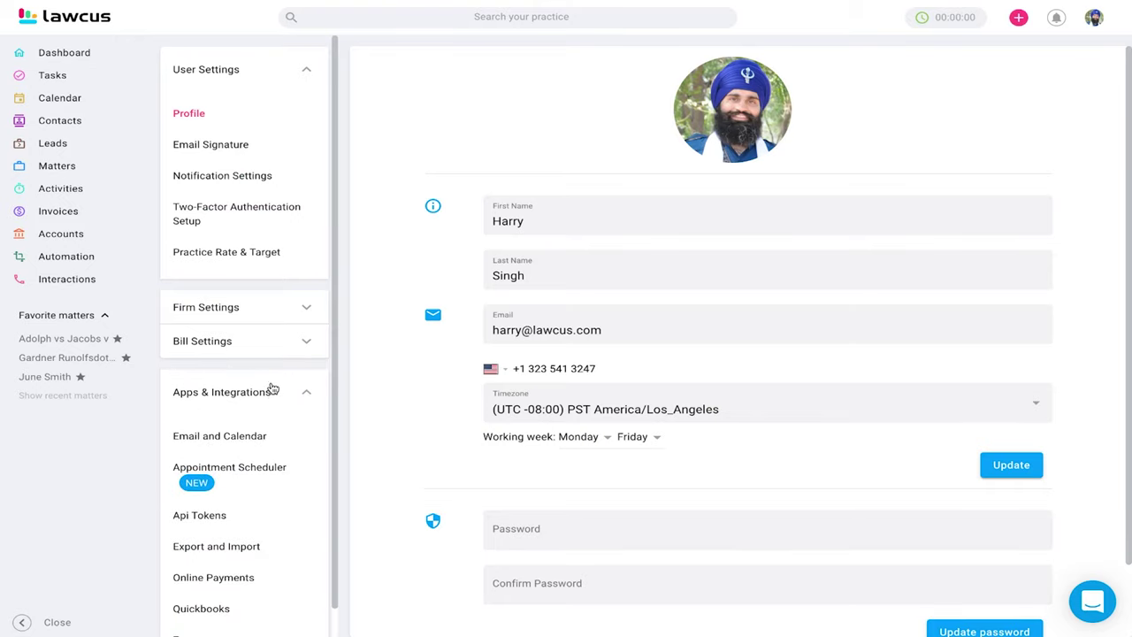
pyautogui.click(261, 477)
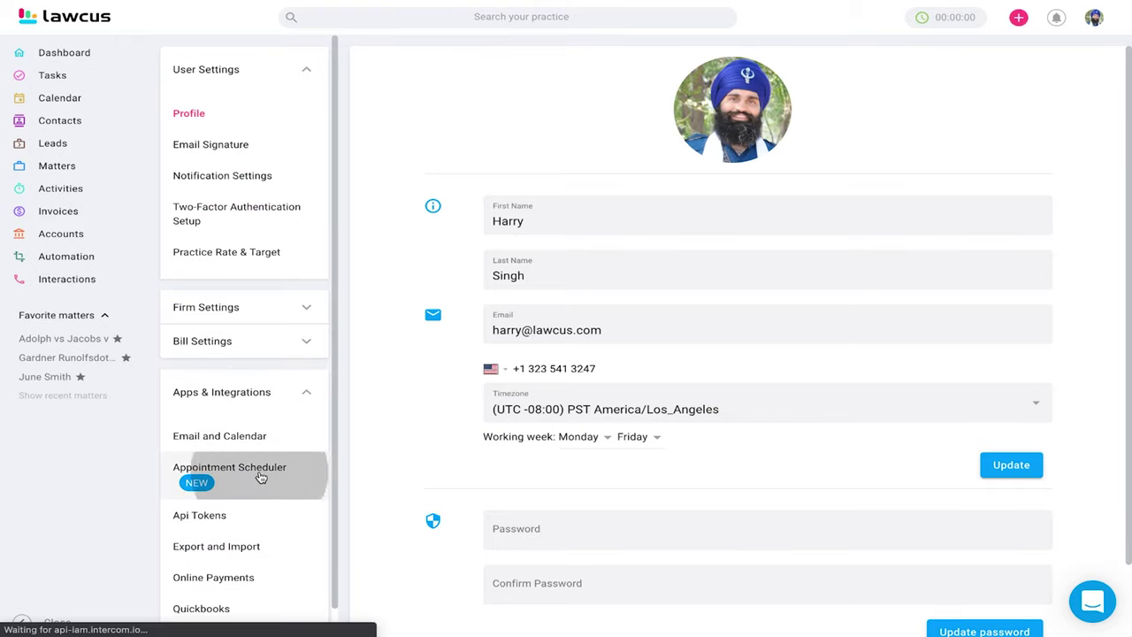
pyautogui.click(421, 143)
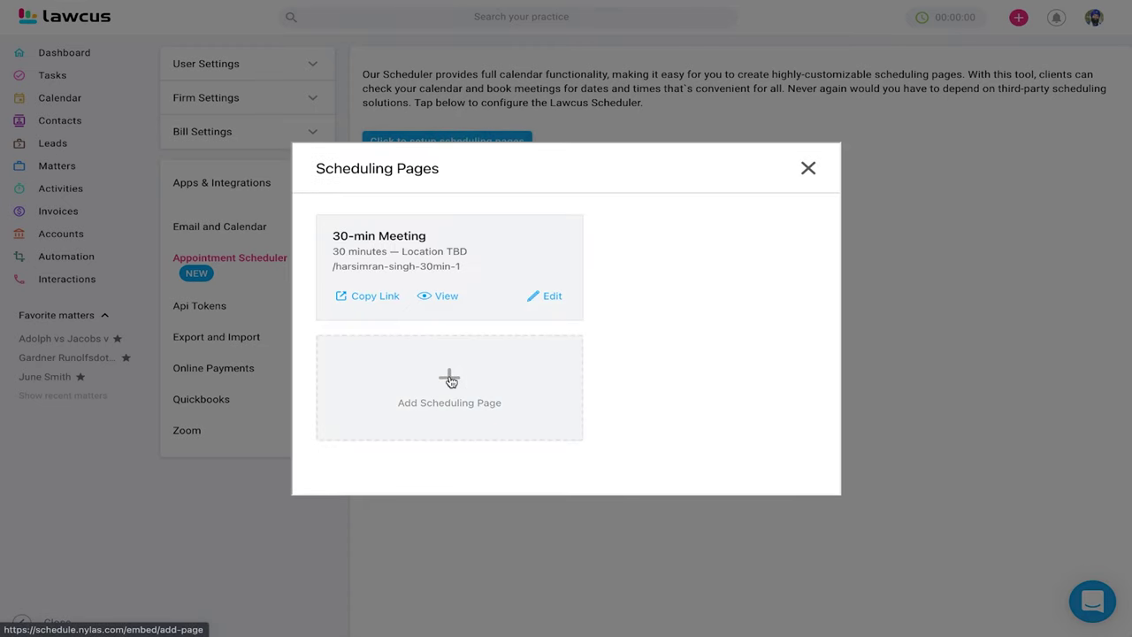
# Create a new scheduling page named Test with 45-minute events and continue to availability
pyautogui.click(450, 381)
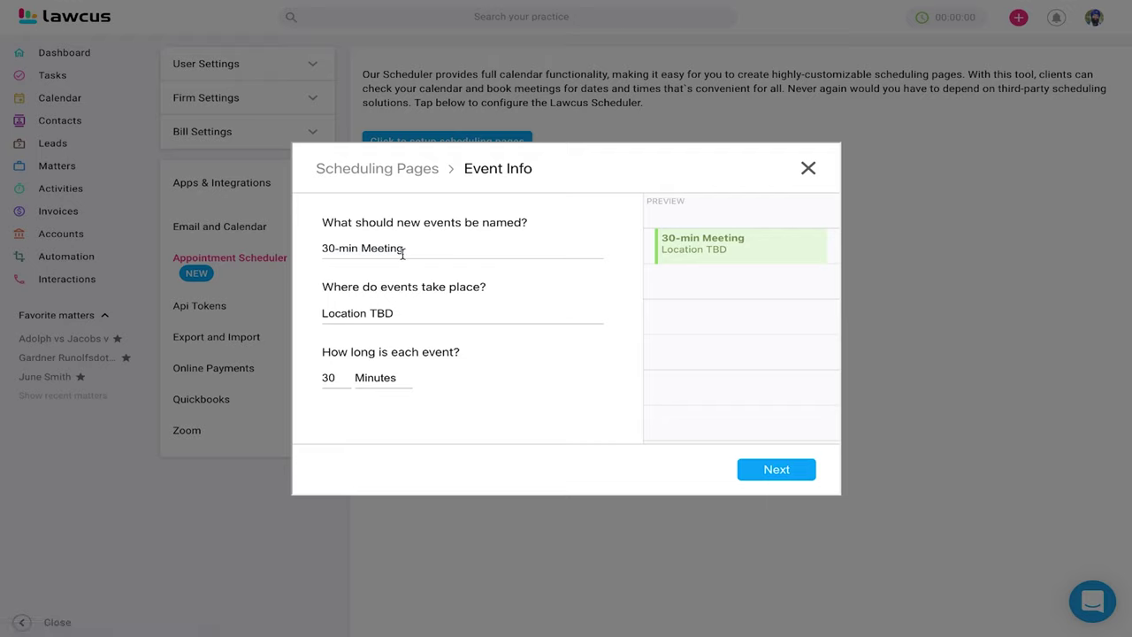
pyautogui.moveTo(405, 248); pyautogui.dragTo(317, 246)
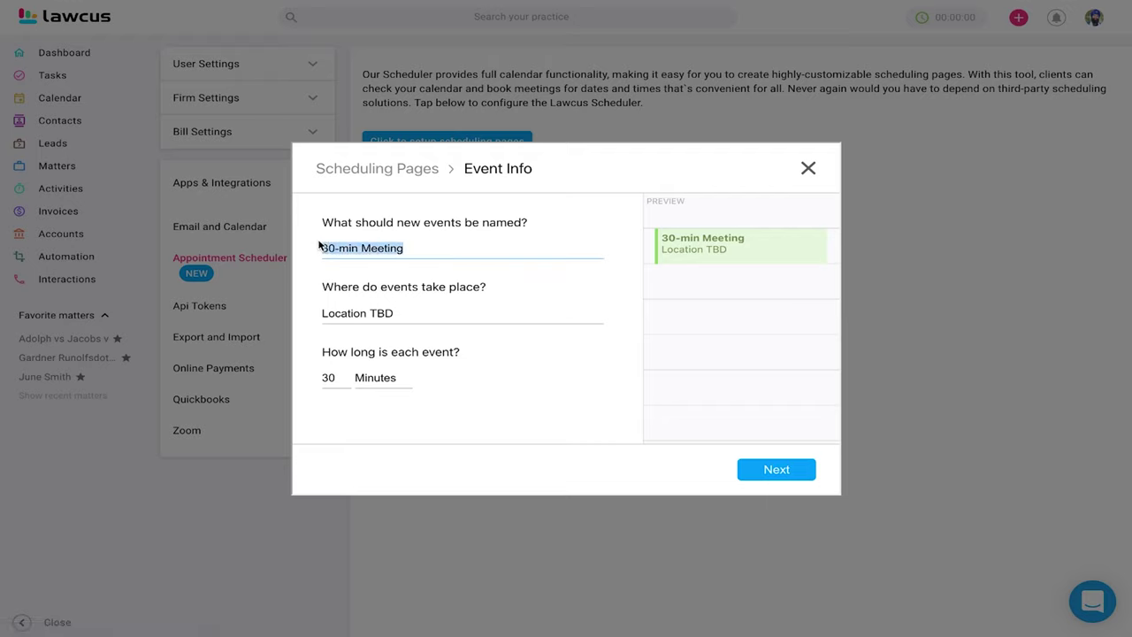
pyautogui.write('Test')
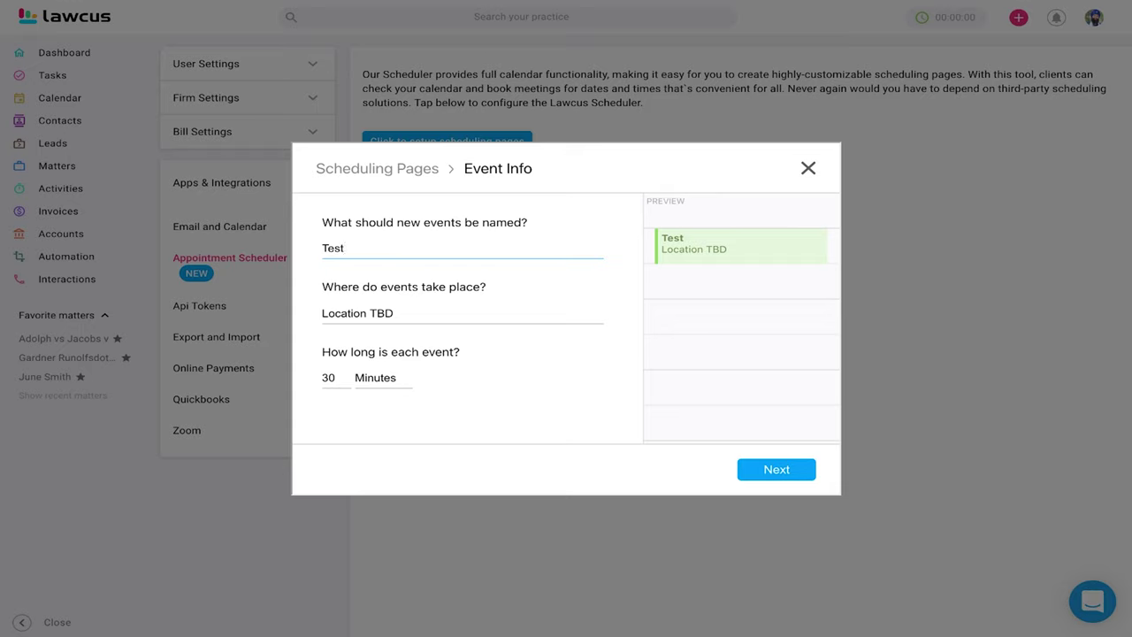
pyautogui.click(398, 316)
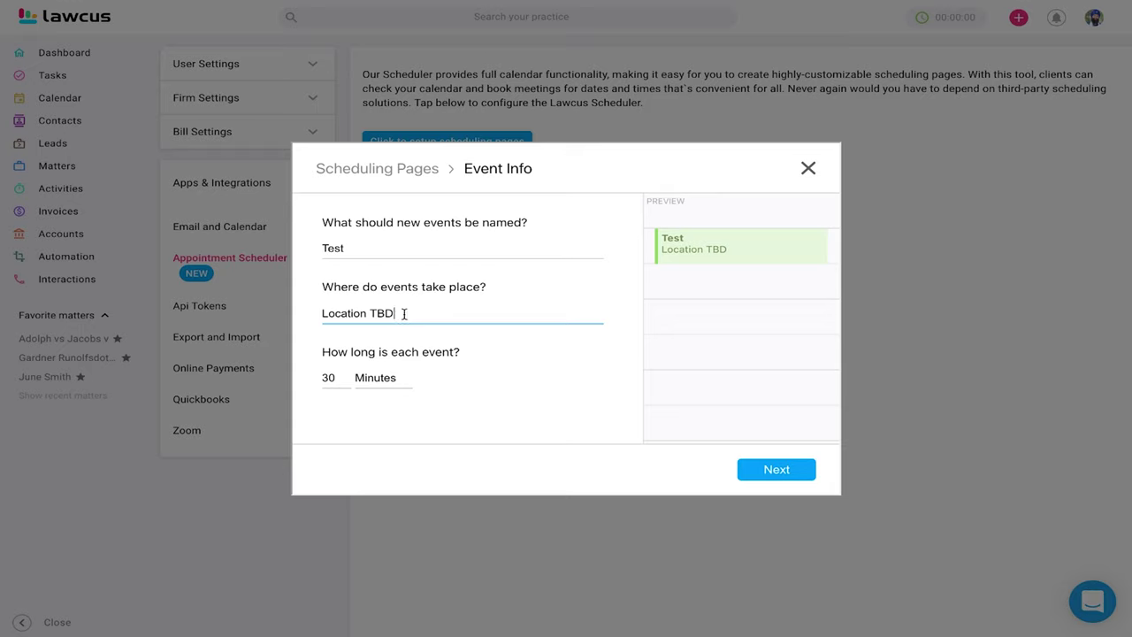
pyautogui.moveTo(405, 313); pyautogui.dragTo(321, 313)
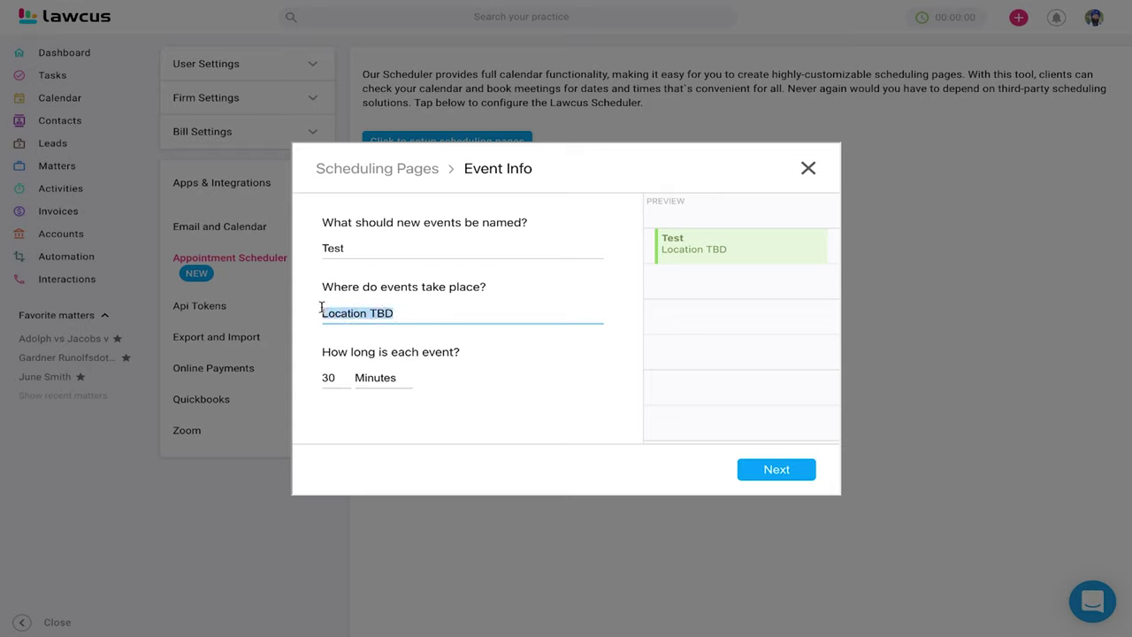
pyautogui.click(332, 382)
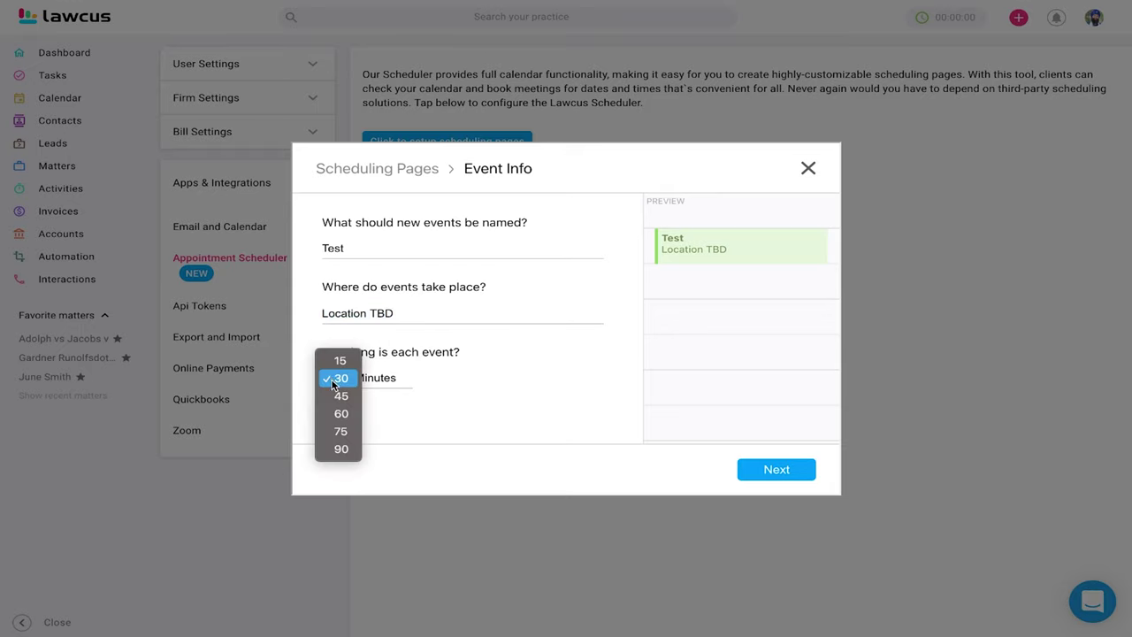
pyautogui.click(340, 396)
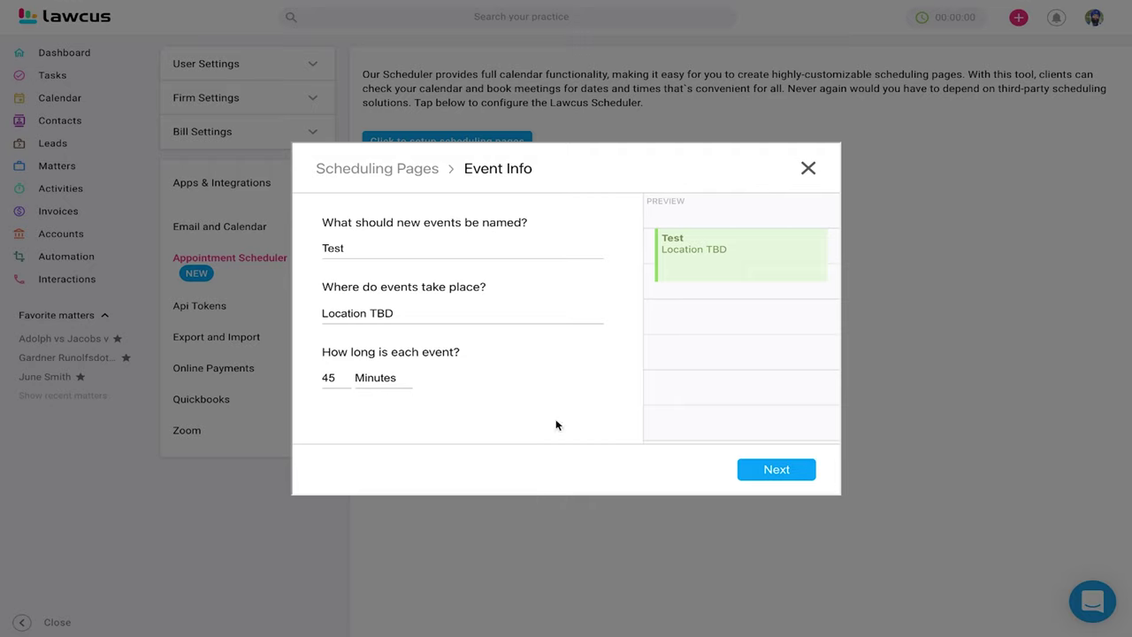
pyautogui.click(790, 474)
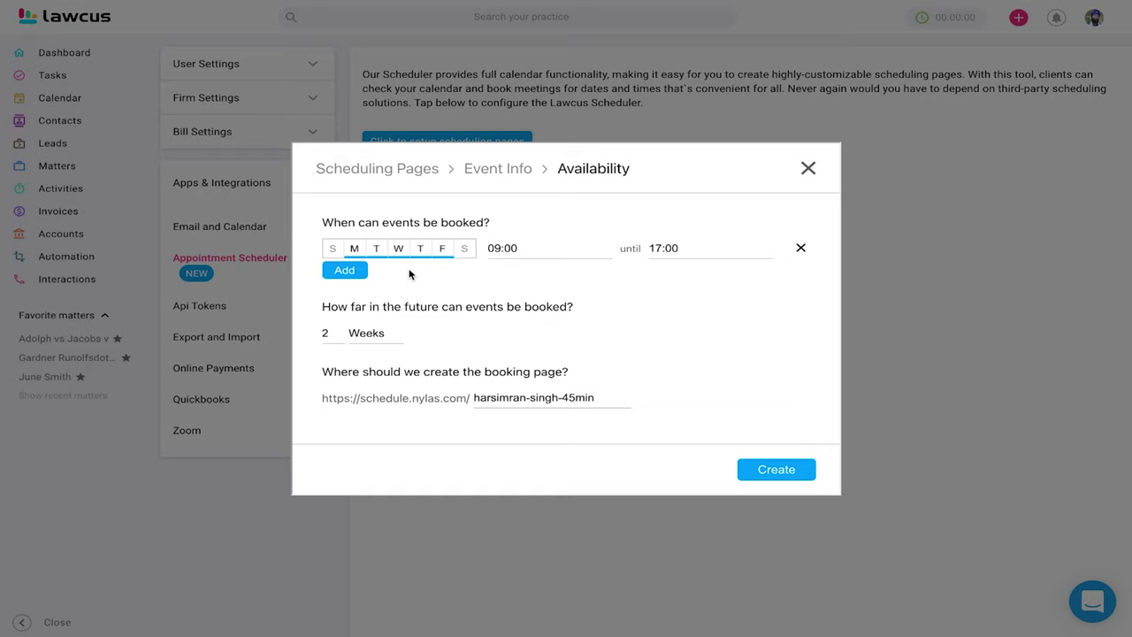
# Drop Tuesday through Thursday from the first booking window and end it at 12:00
pyautogui.click(377, 248)
pyautogui.click(399, 250)
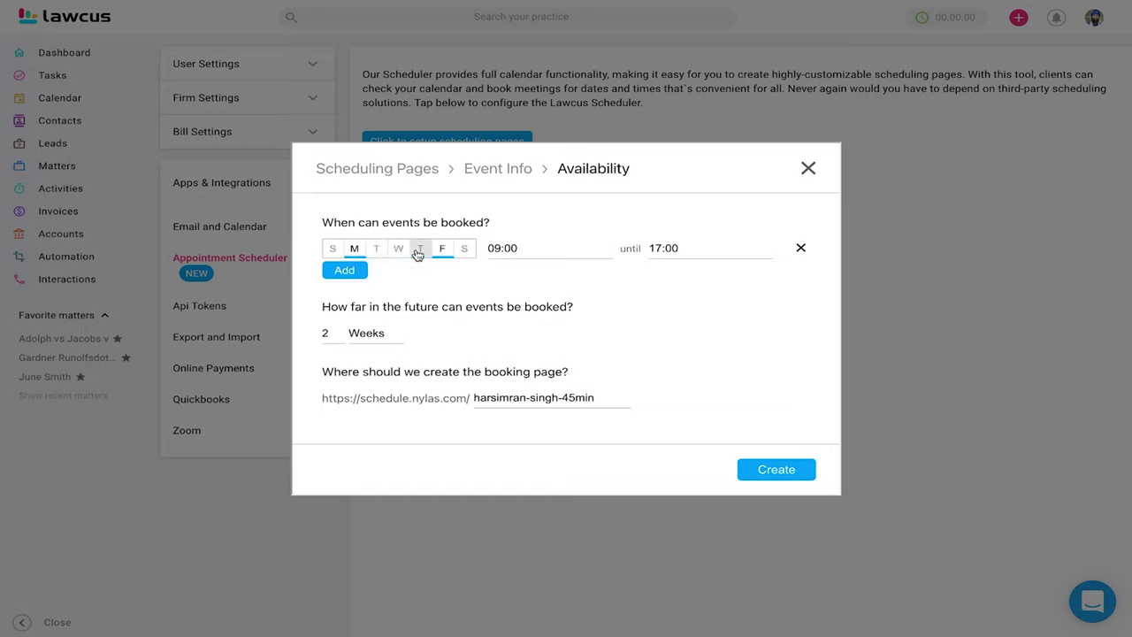
pyautogui.click(704, 249)
pyautogui.scroll(1, 670, 292)
pyautogui.scroll(1, 669, 292)
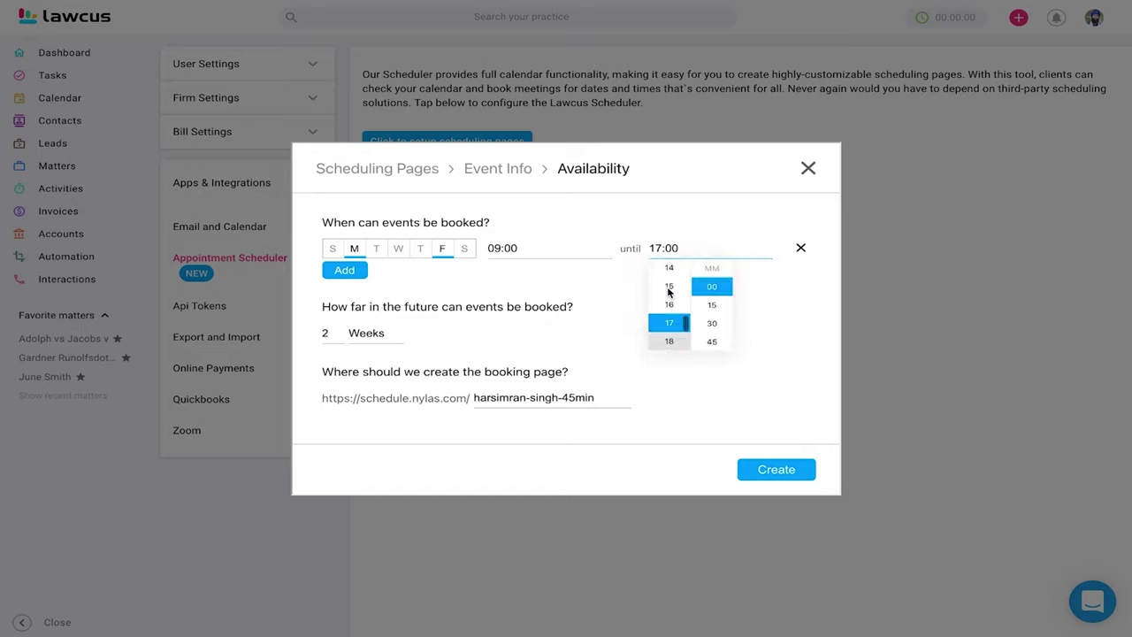
pyautogui.scroll(3, 670, 292)
pyautogui.click(669, 299)
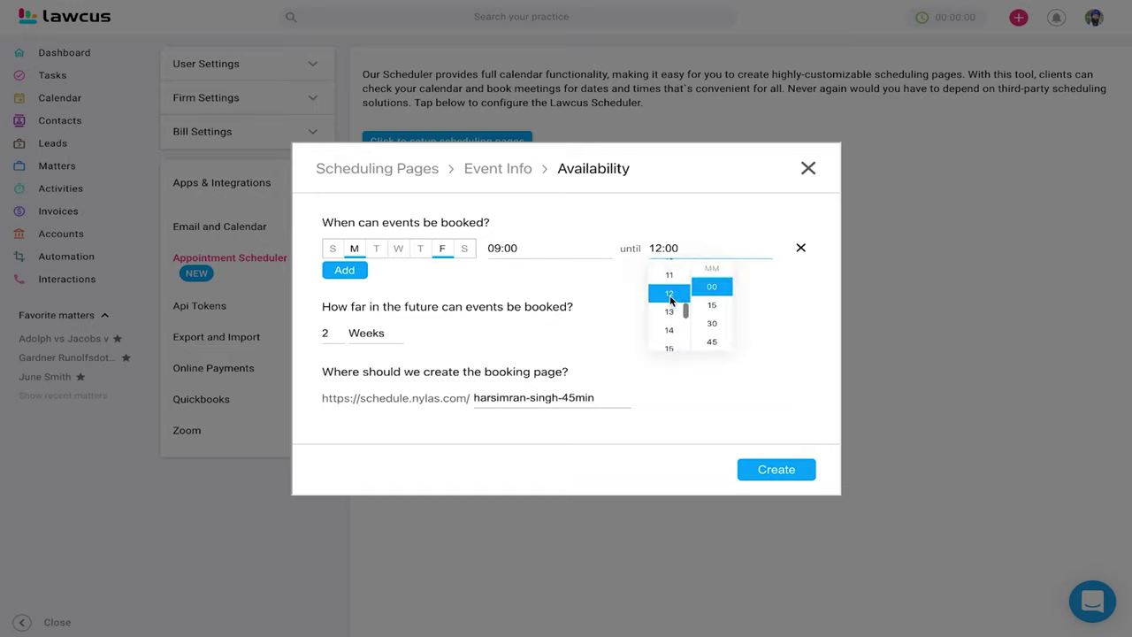
pyautogui.click(555, 281)
# Add a second booking window for Tuesday only, ending at 16:00
pyautogui.click(344, 270)
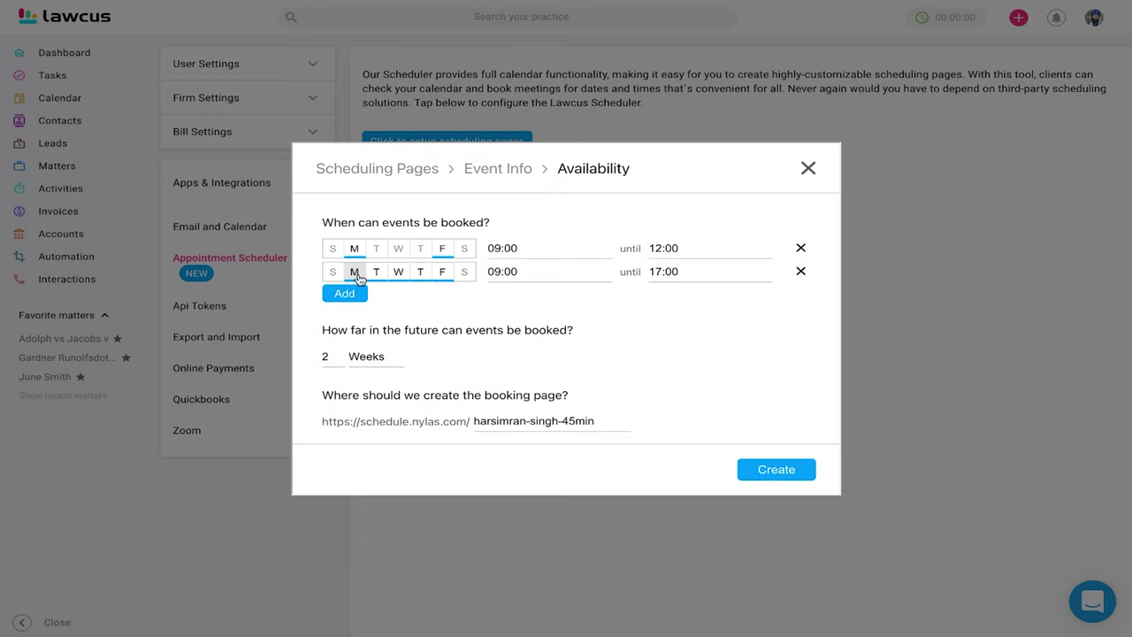
pyautogui.click(356, 274)
pyautogui.click(398, 273)
pyautogui.click(420, 274)
pyautogui.click(712, 280)
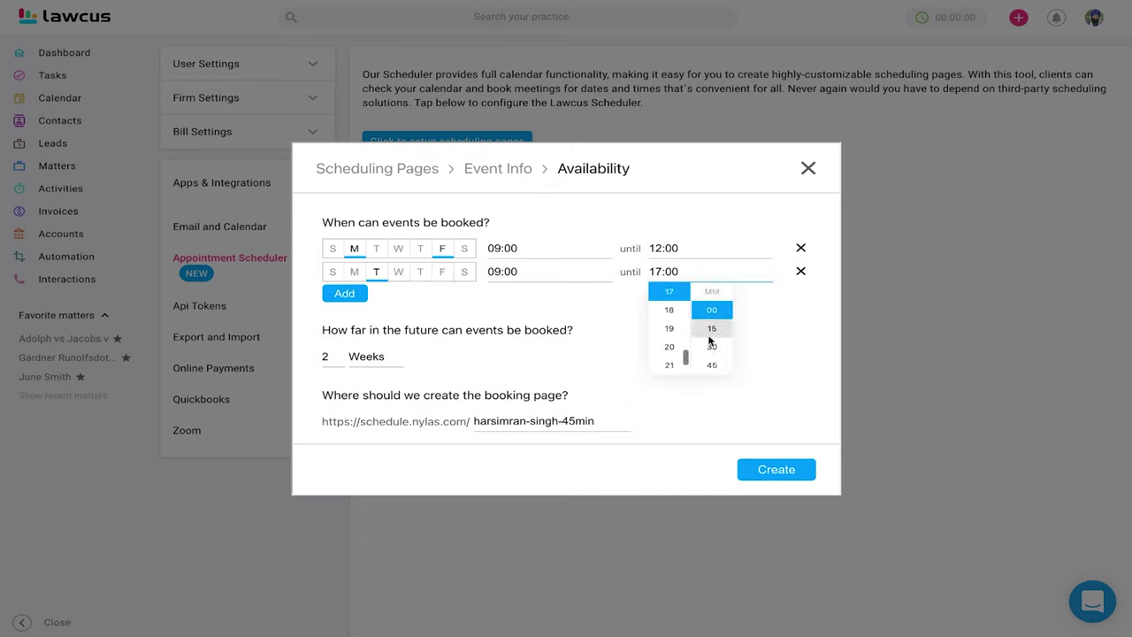
pyautogui.scroll(3, 671, 332)
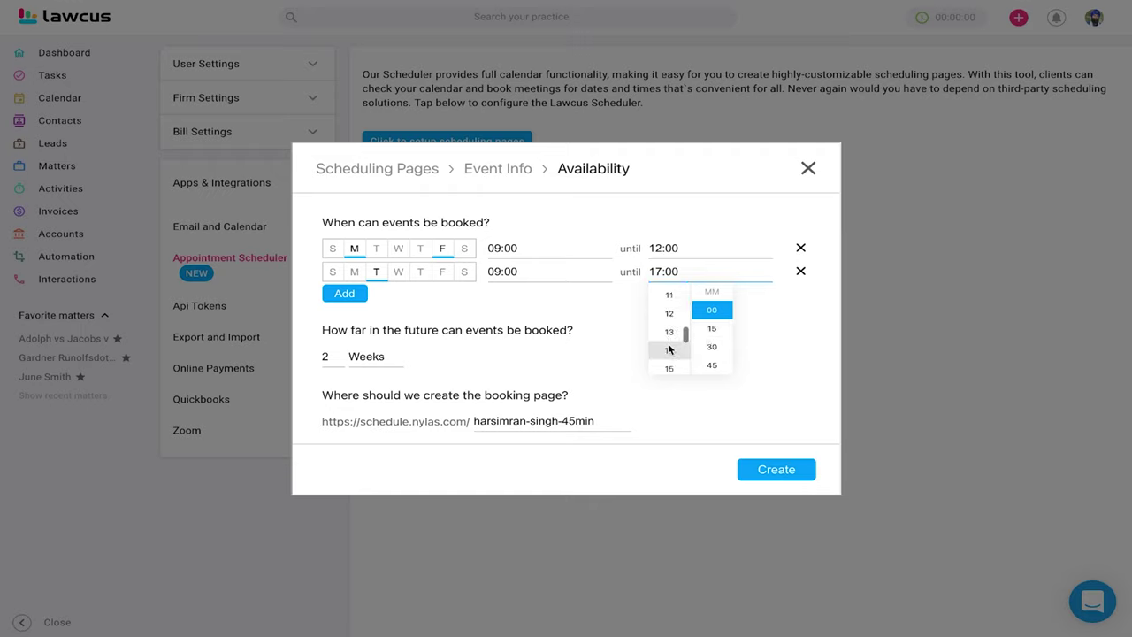
pyautogui.scroll(-2, 670, 349)
pyautogui.click(669, 316)
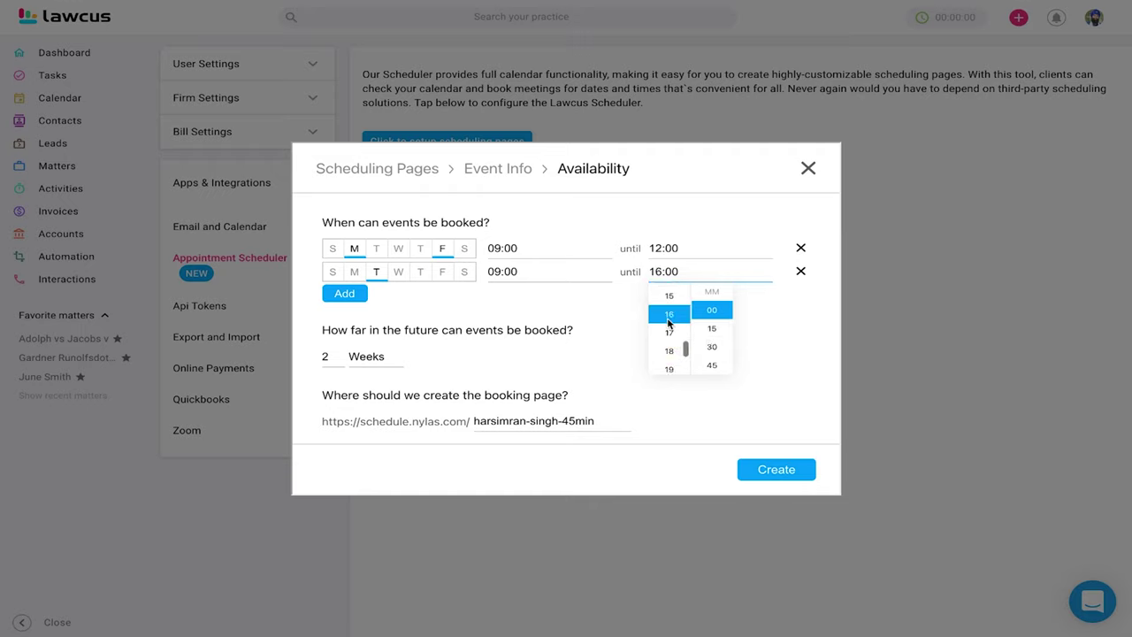
pyautogui.click(550, 300)
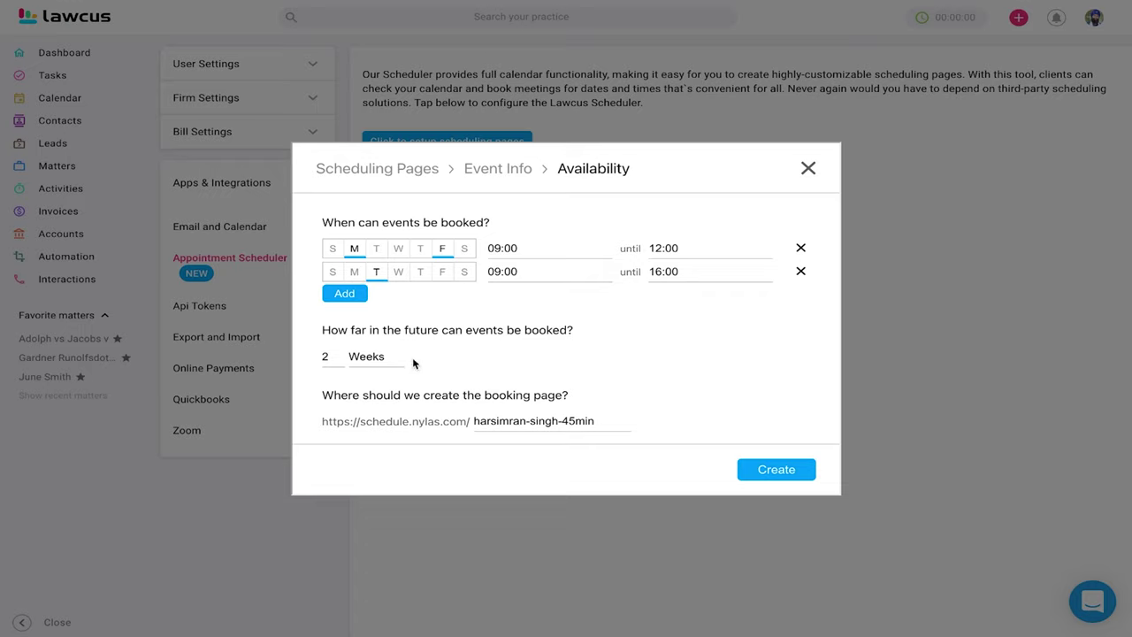
# Allow booking 4 weeks ahead, set the page address to testdemo, and create the page
pyautogui.click(336, 359)
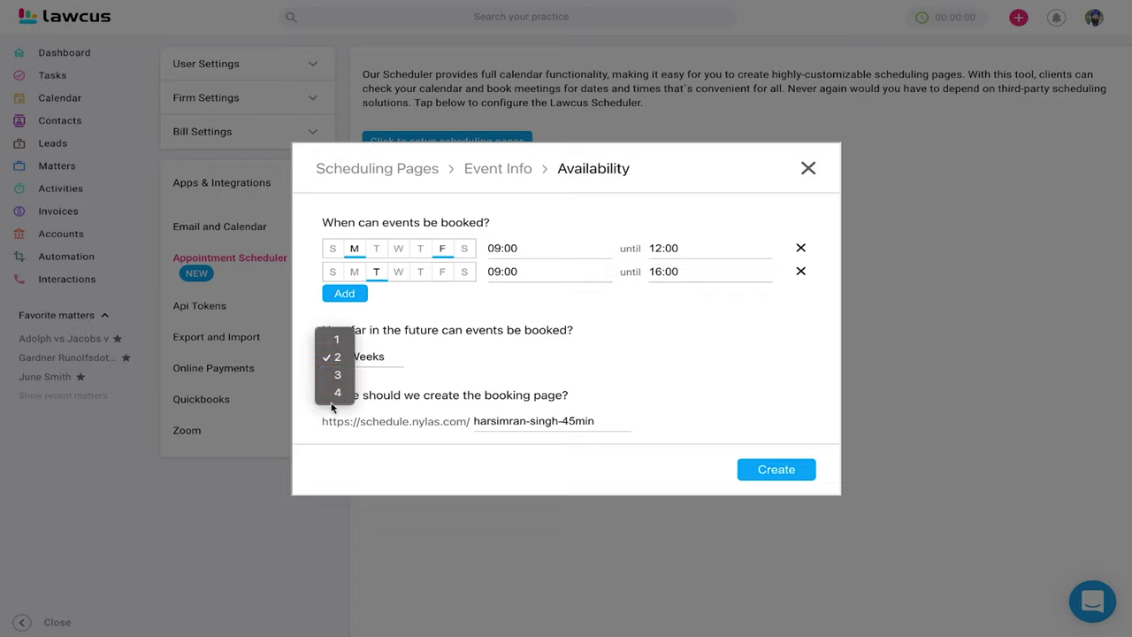
pyautogui.click(336, 393)
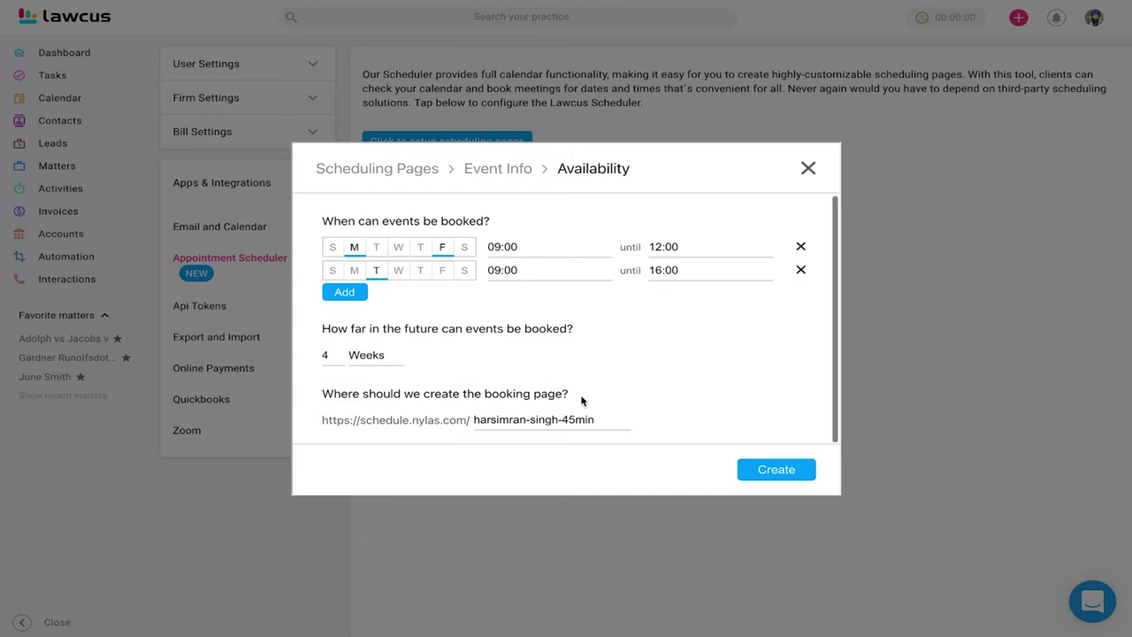
pyautogui.moveTo(595, 421); pyautogui.dragTo(474, 421)
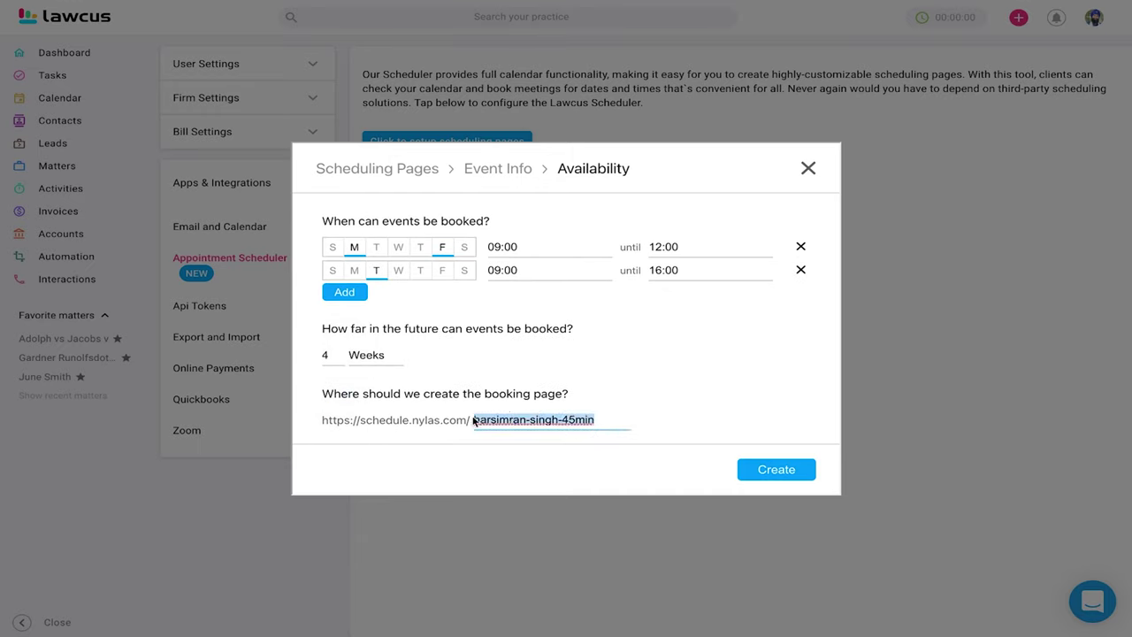
pyautogui.write('t')
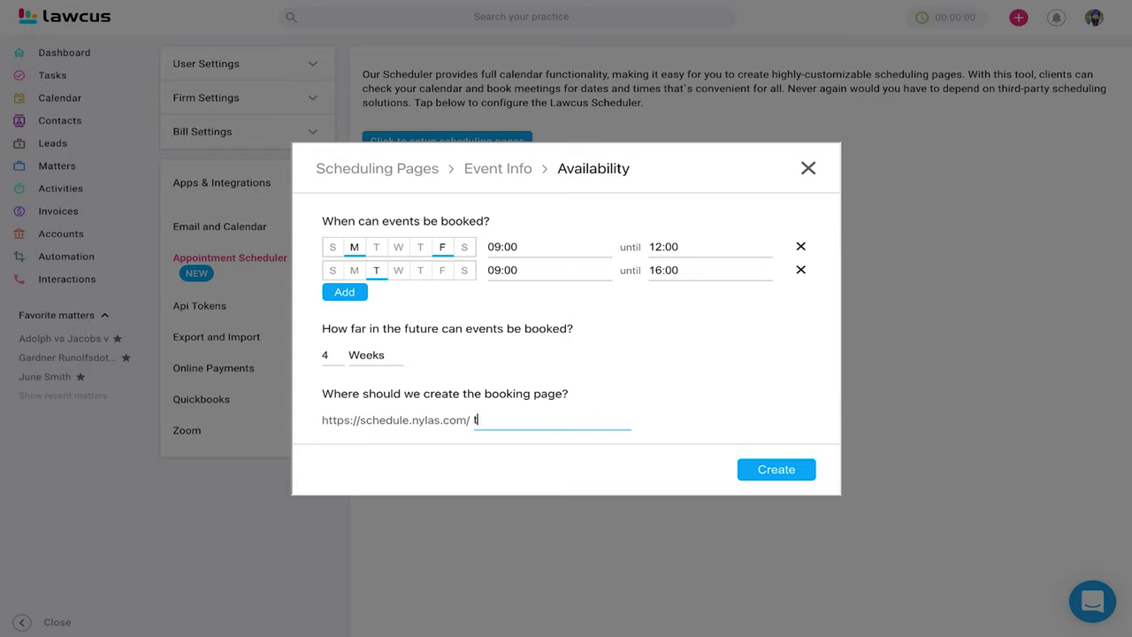
pyautogui.write('estd')
pyautogui.write('emo')
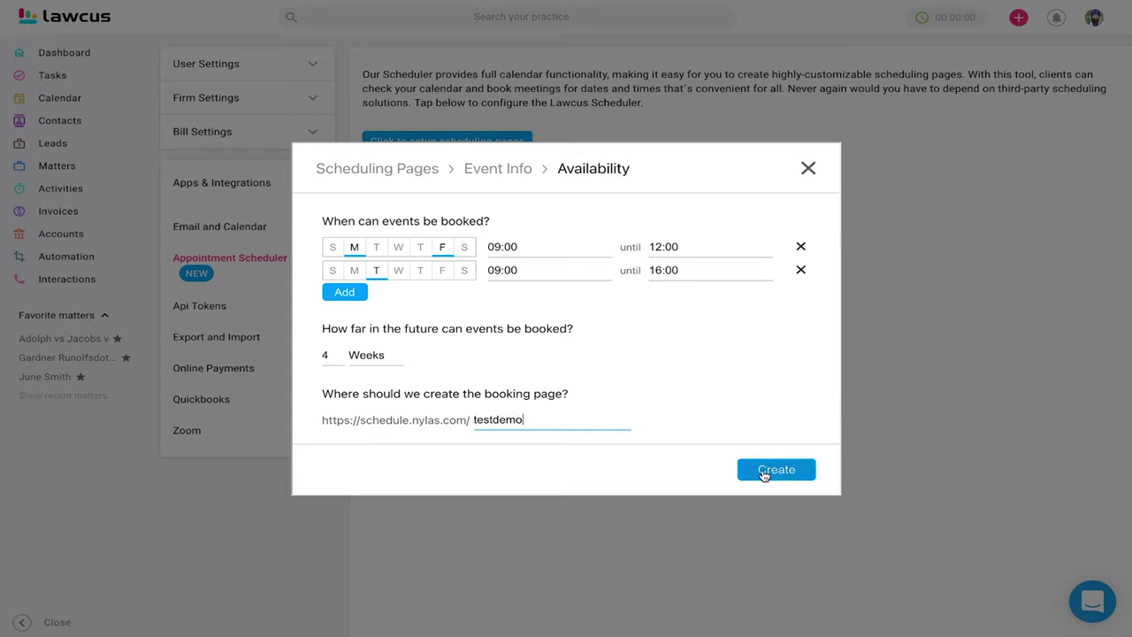
pyautogui.click(765, 468)
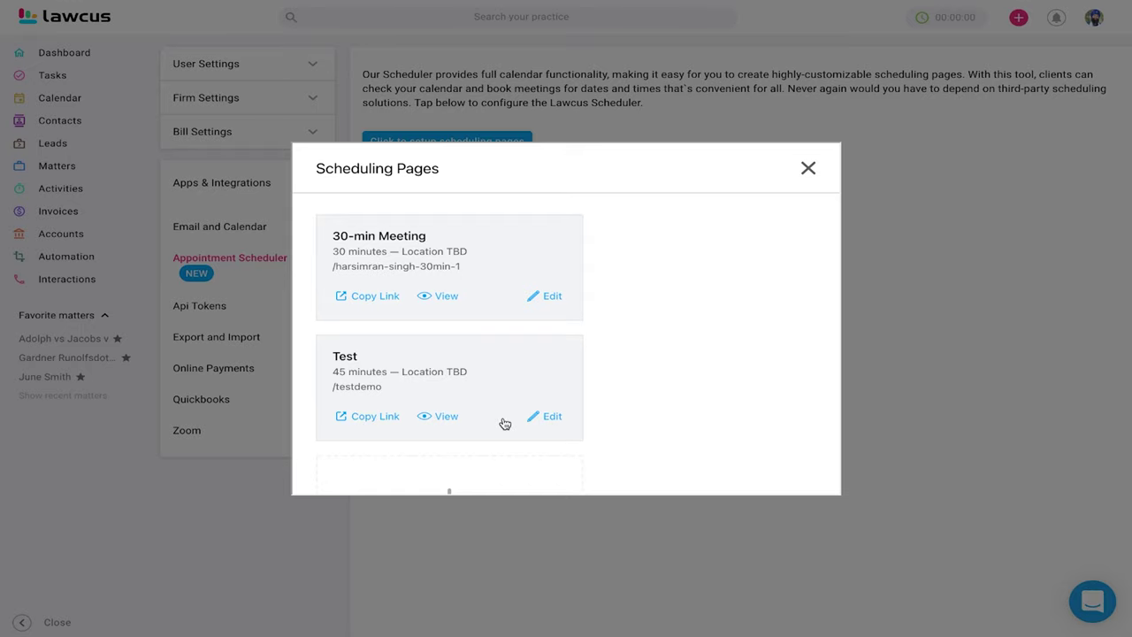
# In the Test page's Calendars settings, use Advanced options to also check the Canvas calendar
pyautogui.click(547, 417)
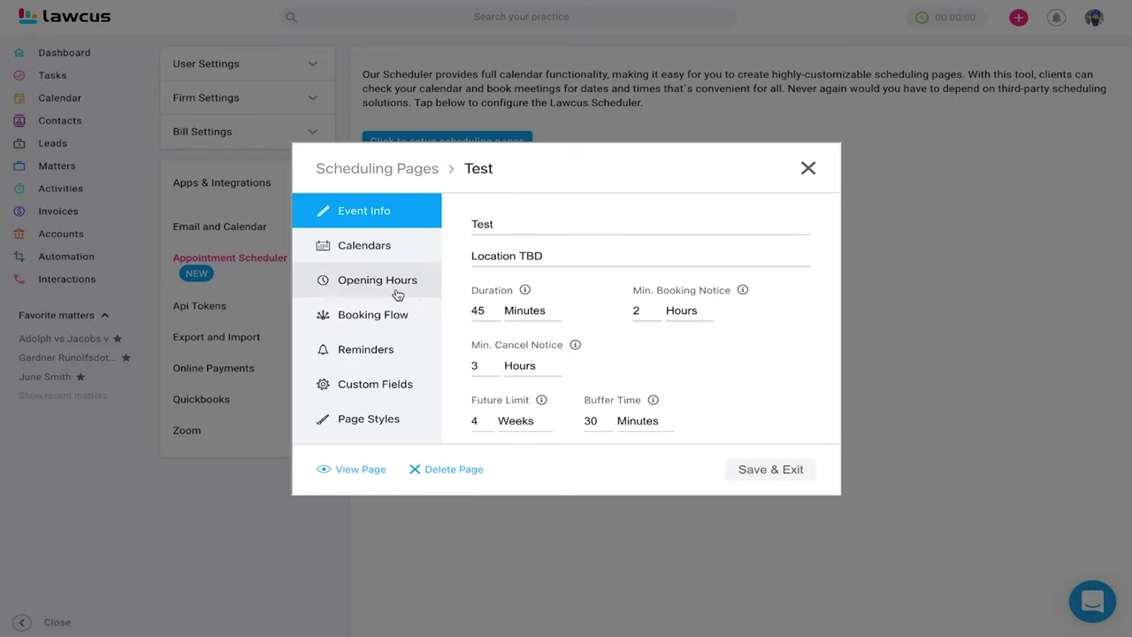
pyautogui.click(376, 254)
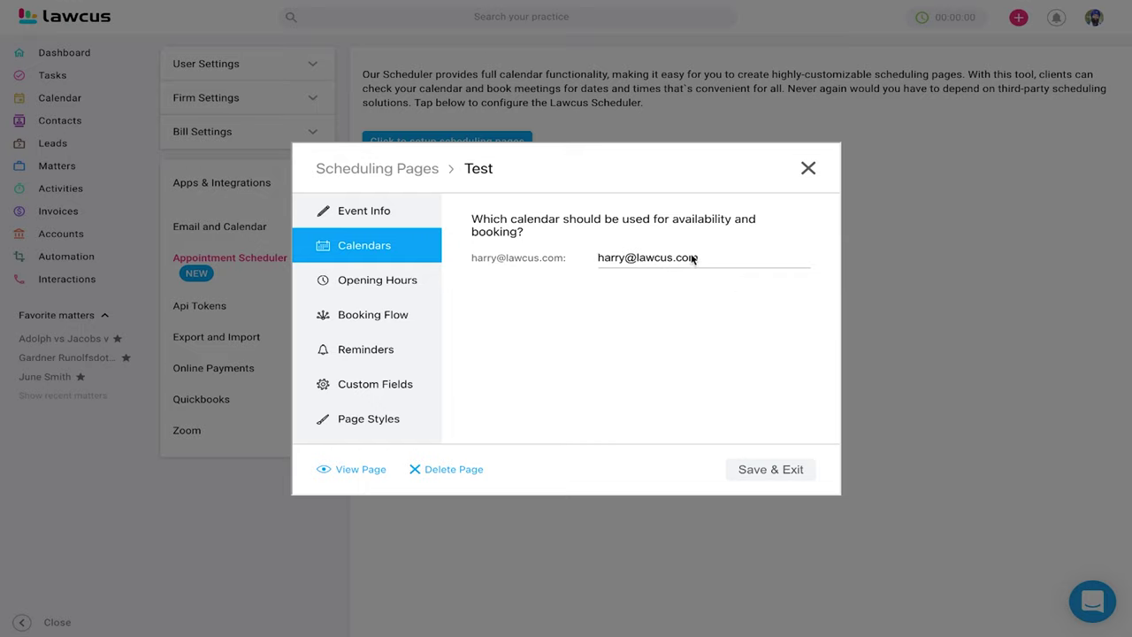
pyautogui.click(640, 258)
pyautogui.click(635, 312)
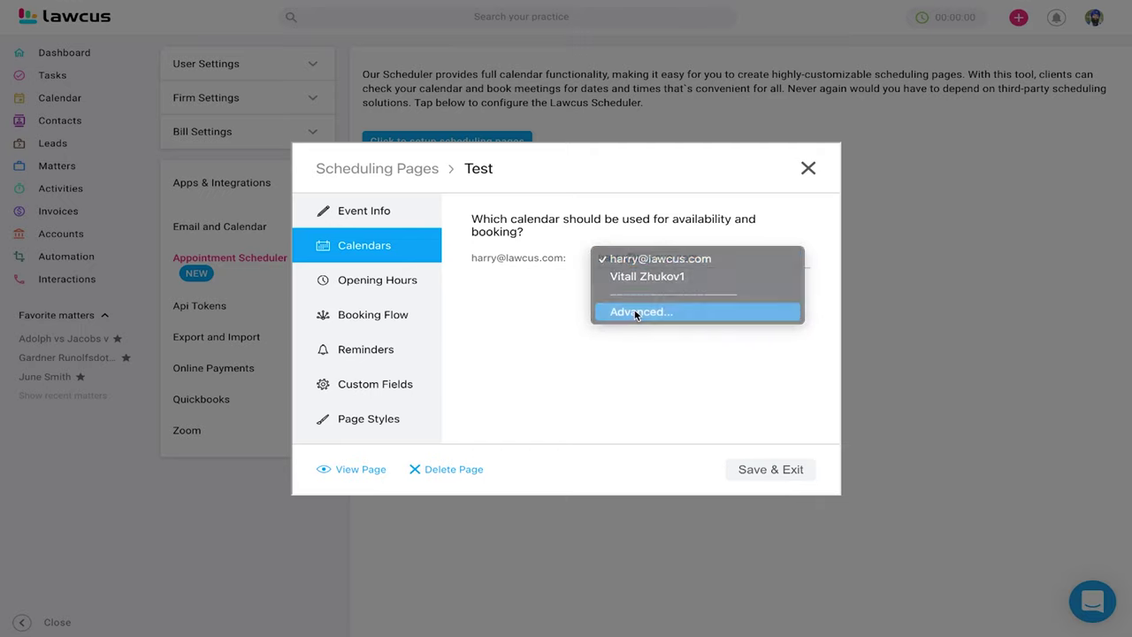
pyautogui.scroll(-1, 527, 370)
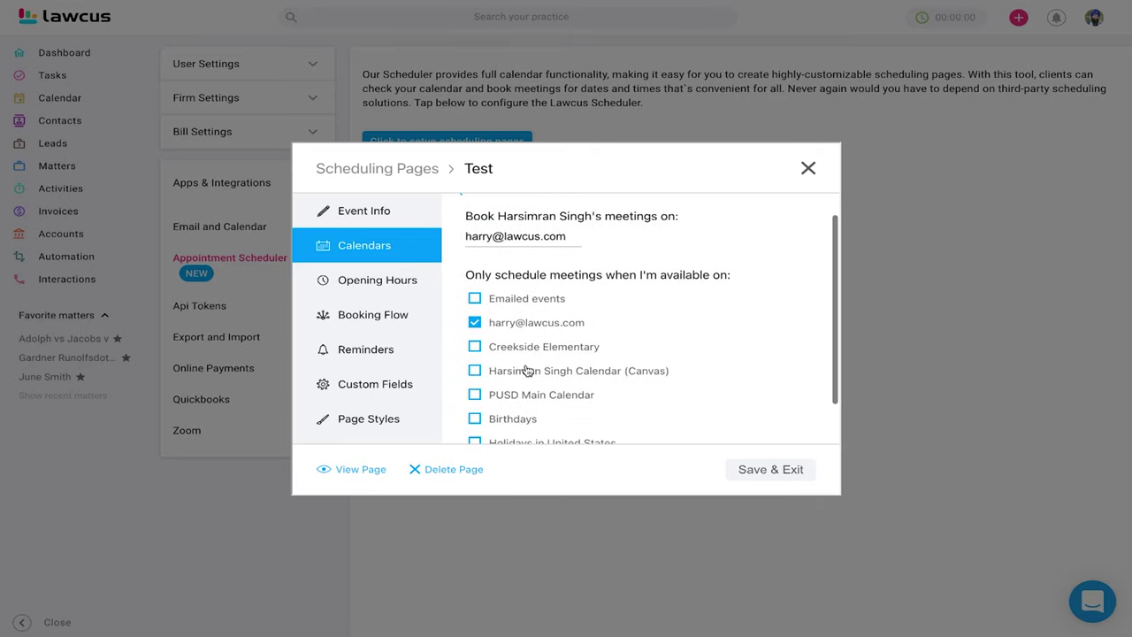
pyautogui.scroll(-1, 522, 371)
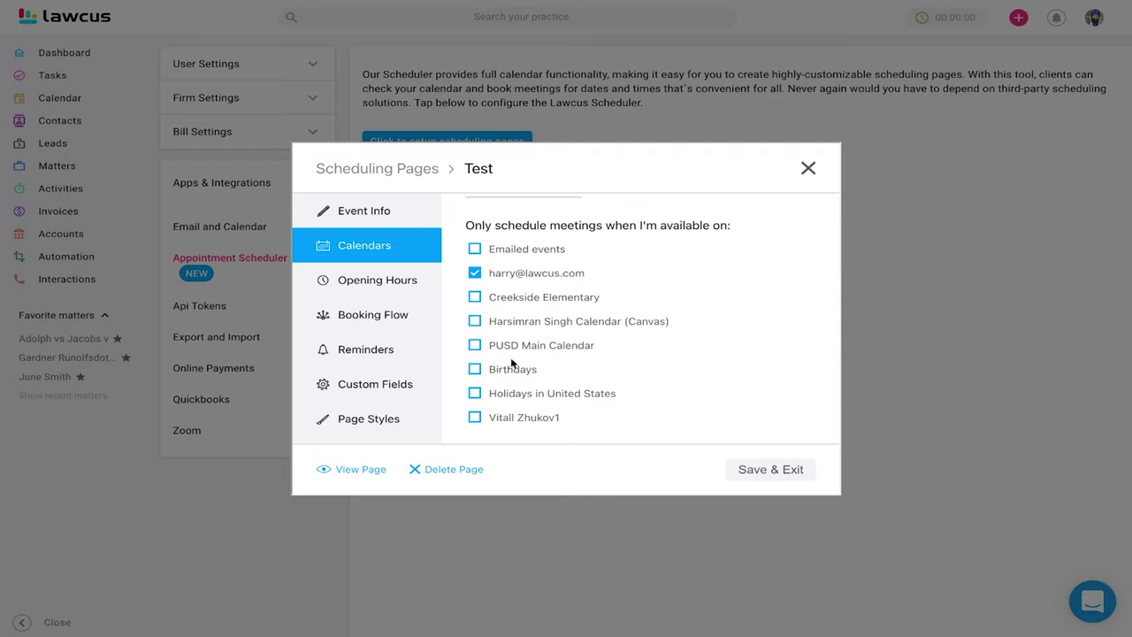
pyautogui.click(476, 323)
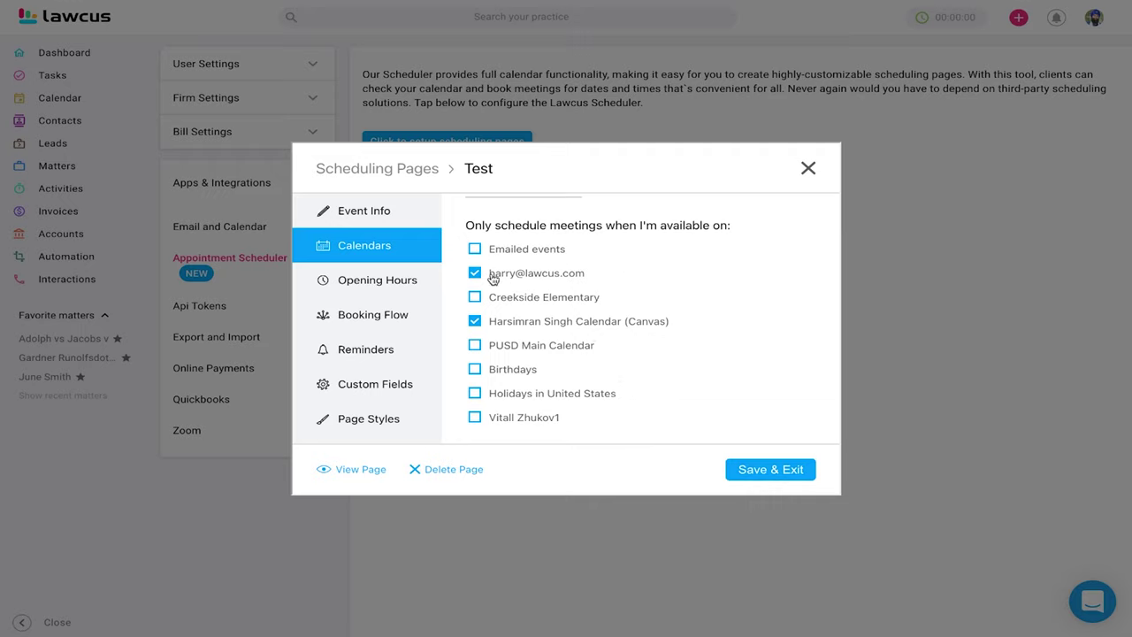
pyautogui.click(376, 316)
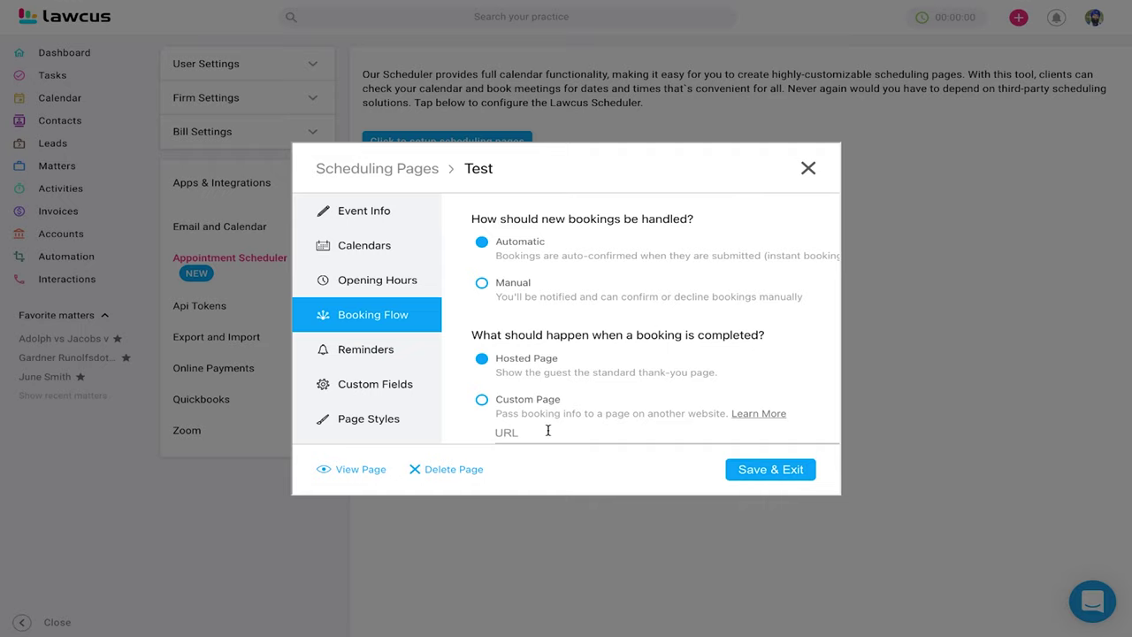
pyautogui.click(482, 398)
pyautogui.write('https://site.com/')
pyautogui.moveTo(586, 433); pyautogui.dragTo(531, 432)
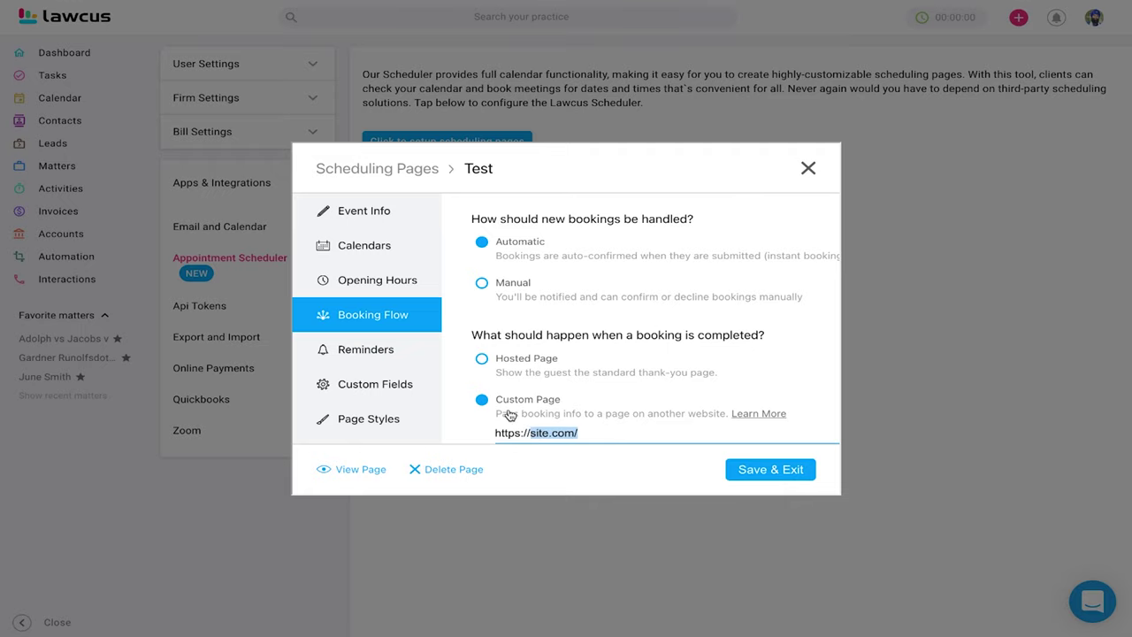
pyautogui.click(354, 352)
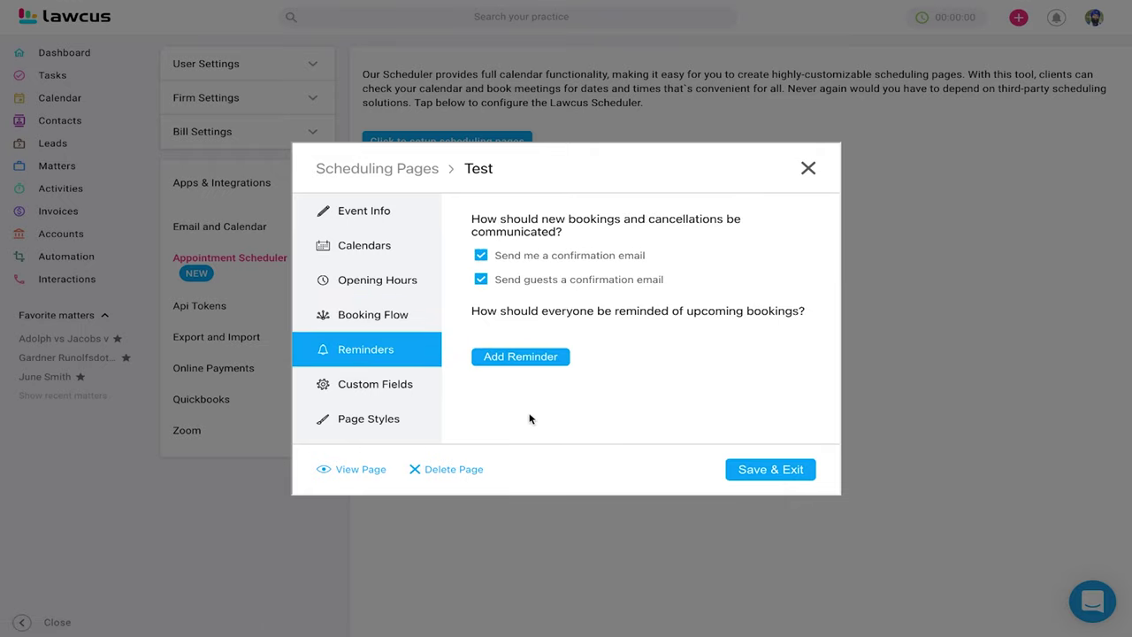
# Add a new guest custom field labelled Preferred with the Dropdown type
pyautogui.click(400, 390)
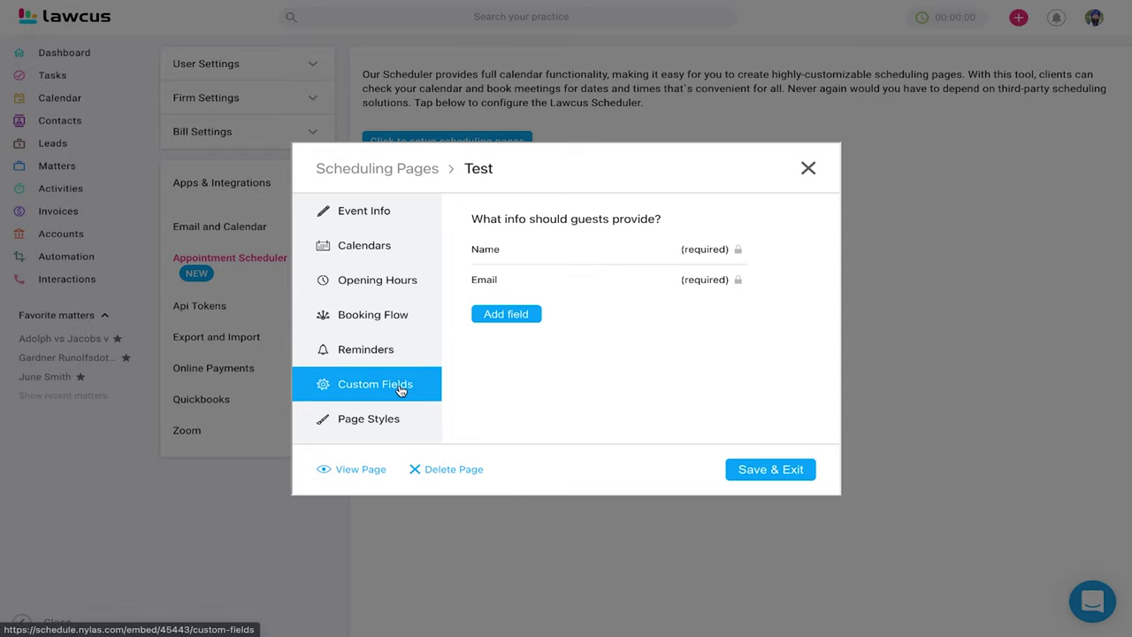
pyautogui.click(505, 316)
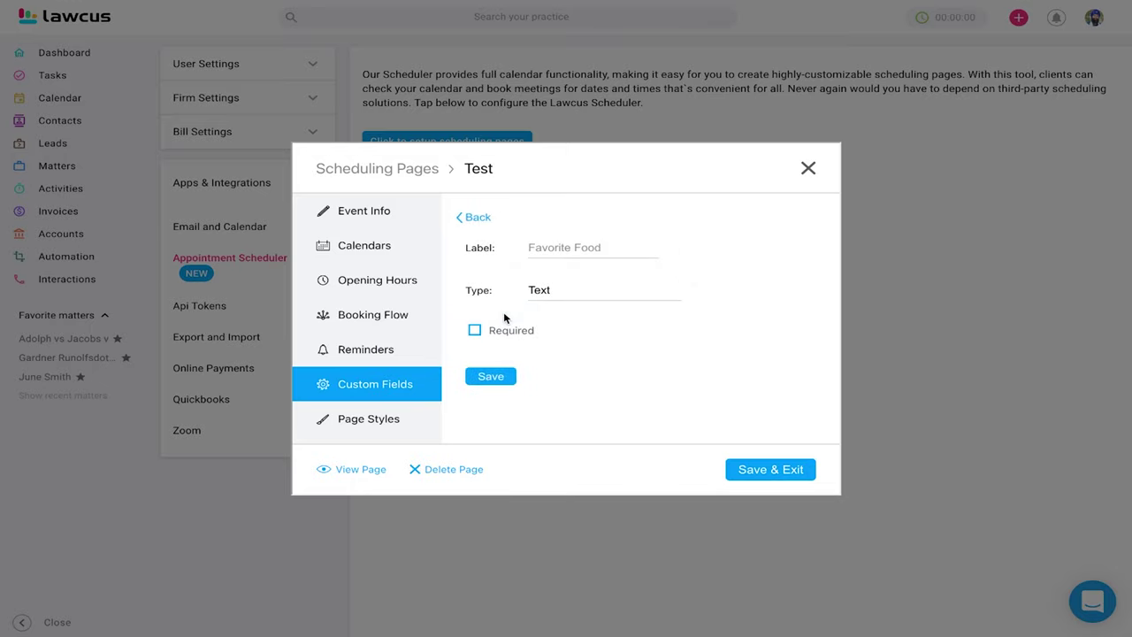
pyautogui.click(574, 248)
pyautogui.write('Pref')
pyautogui.write('erred')
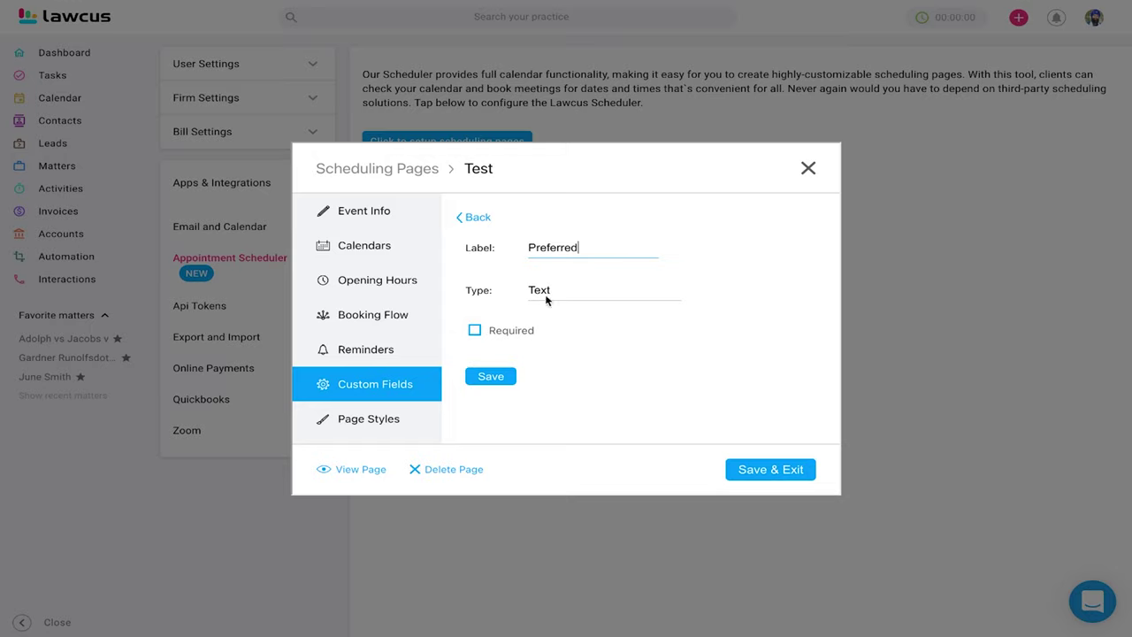
pyautogui.click(557, 292)
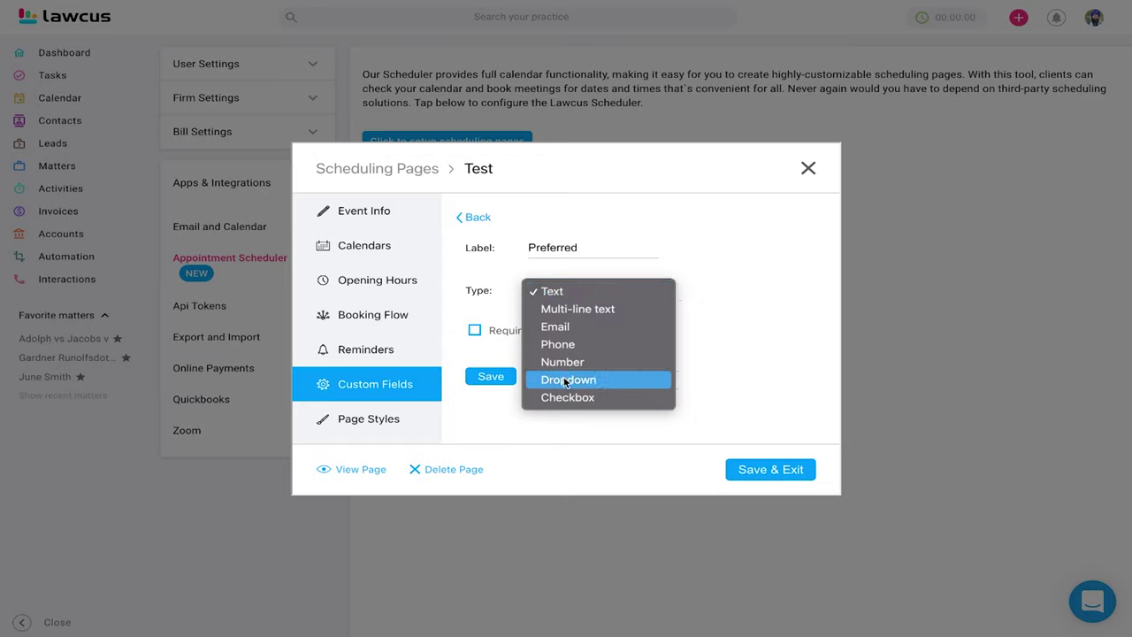
pyautogui.click(563, 379)
# Give the Preferred dropdown Text, Phone and Email options, mark it required, and save
pyautogui.click(488, 393)
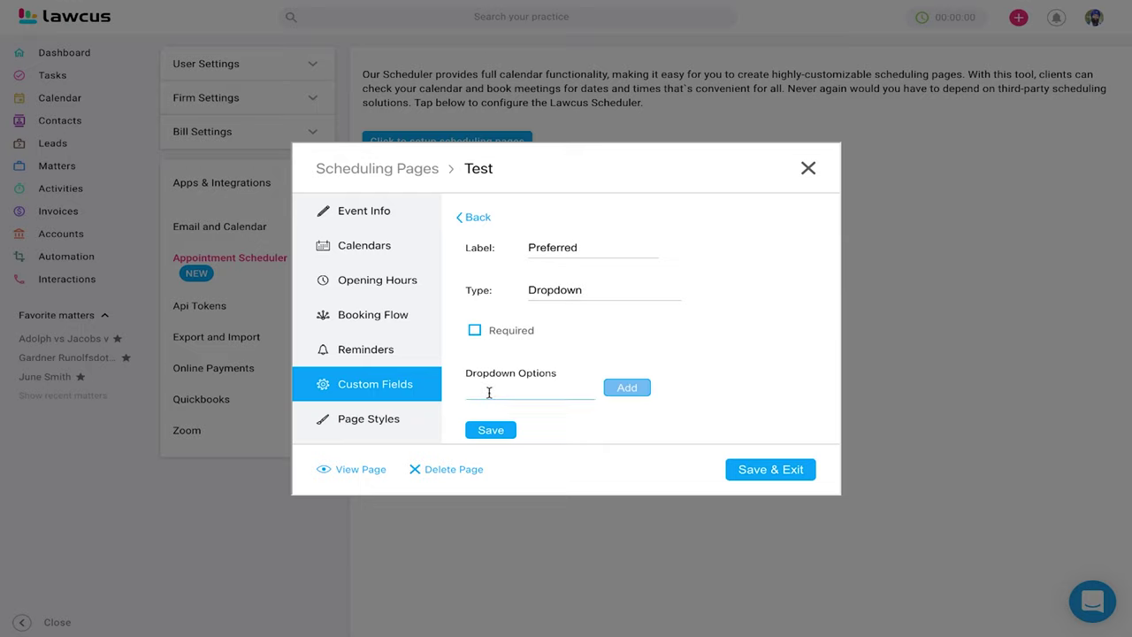
pyautogui.write('Text')
pyautogui.press('Return')
pyautogui.write('Phone')
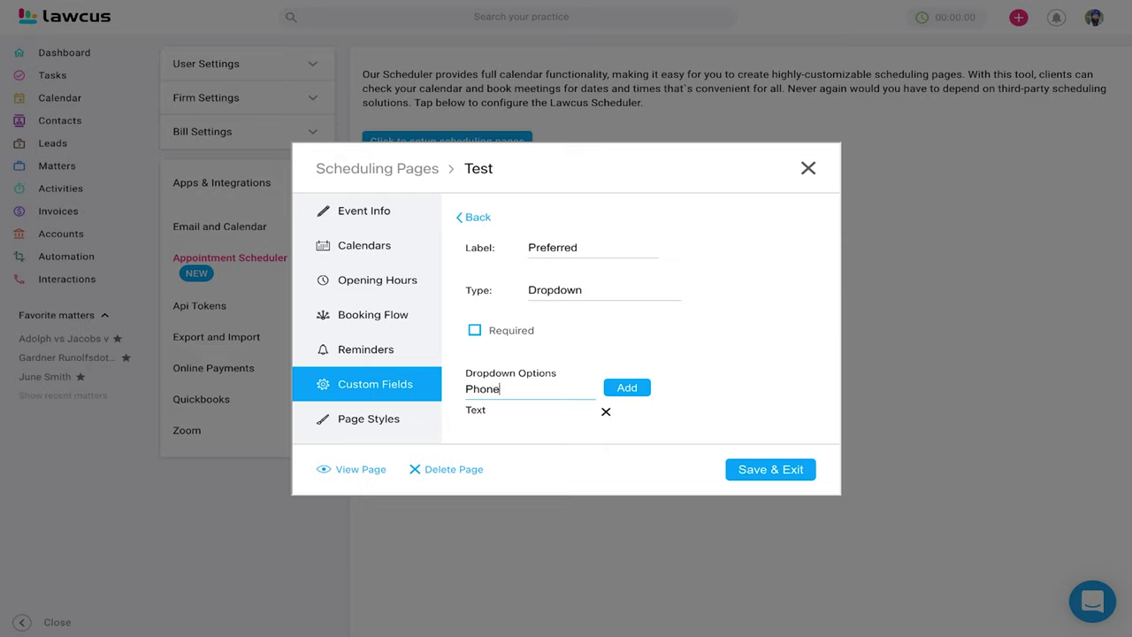
pyautogui.press('Return')
pyautogui.write('Email')
pyautogui.press('Return')
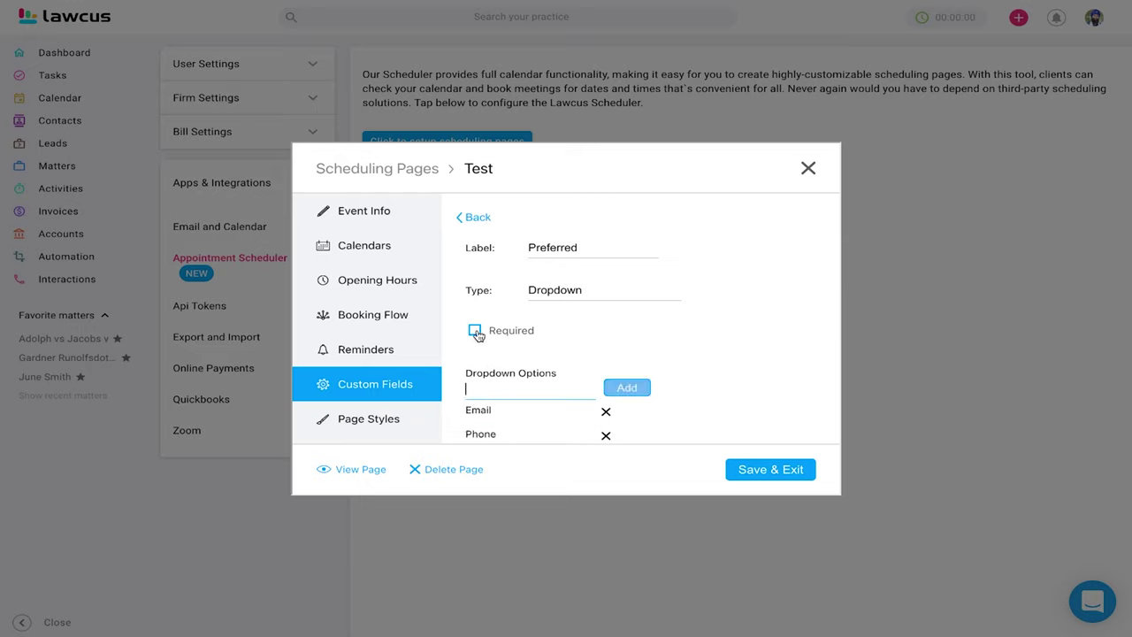
pyautogui.click(475, 330)
pyautogui.scroll(-1, 673, 367)
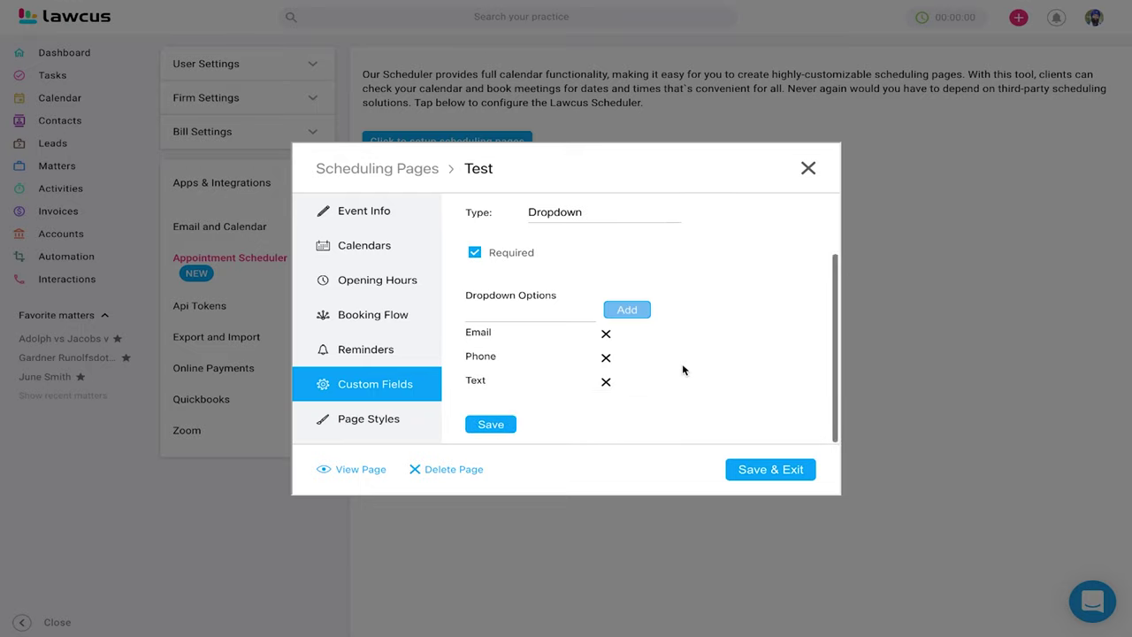
pyautogui.click(489, 424)
# In Page Styles, set the company name to Lawcus and the theme colour to #00CCVV
pyautogui.click(382, 420)
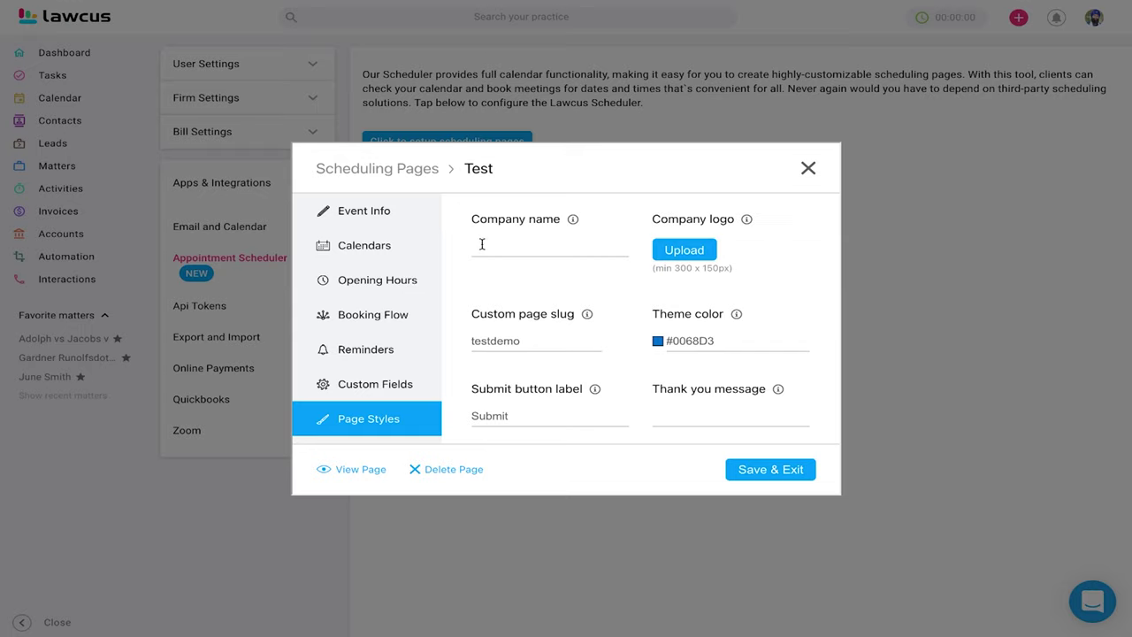
pyautogui.click(520, 250)
pyautogui.write('Law')
pyautogui.click(659, 342)
pyautogui.write('CCVV')
# Save and exit, then book December 29 at 11:15 AM and inspect the Preferred dropdown
pyautogui.click(753, 474)
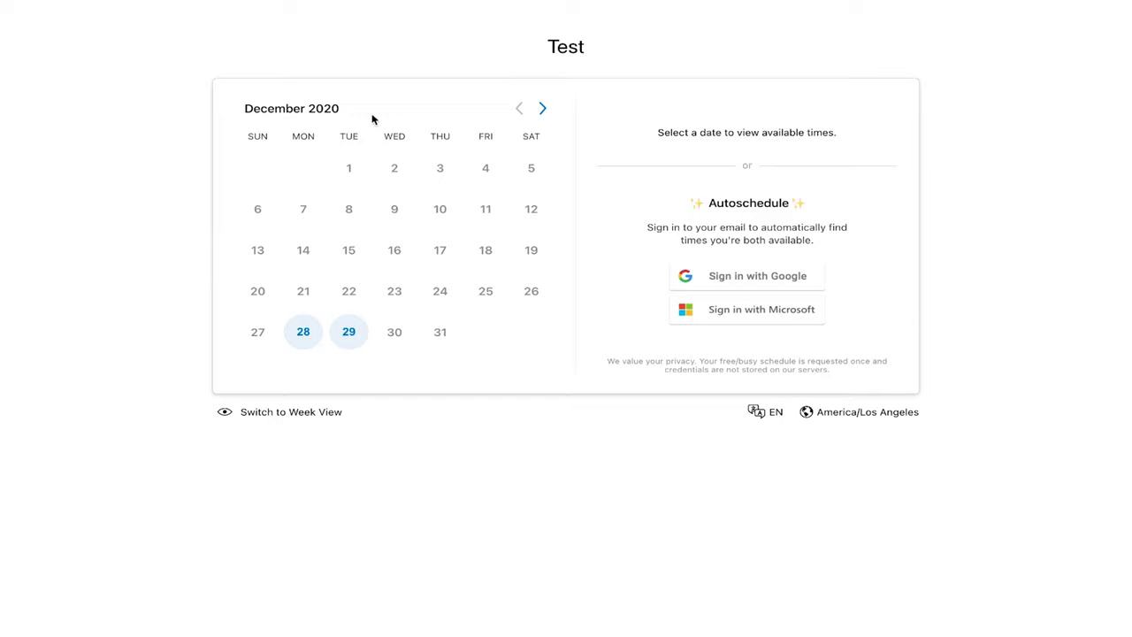
pyautogui.click(348, 334)
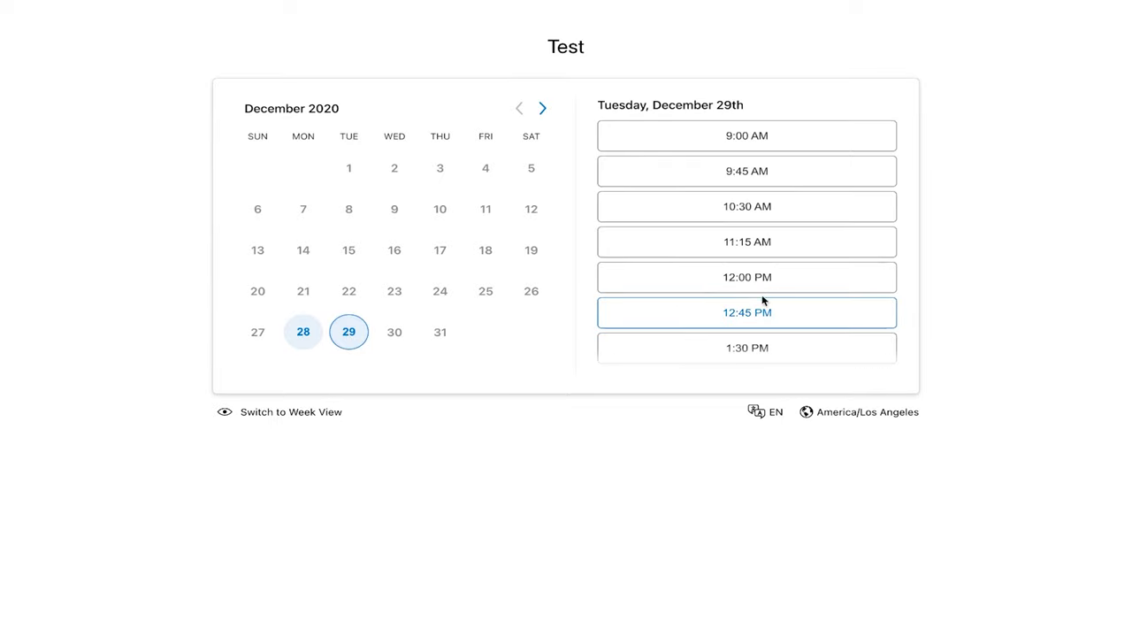
pyautogui.click(752, 251)
pyautogui.click(819, 249)
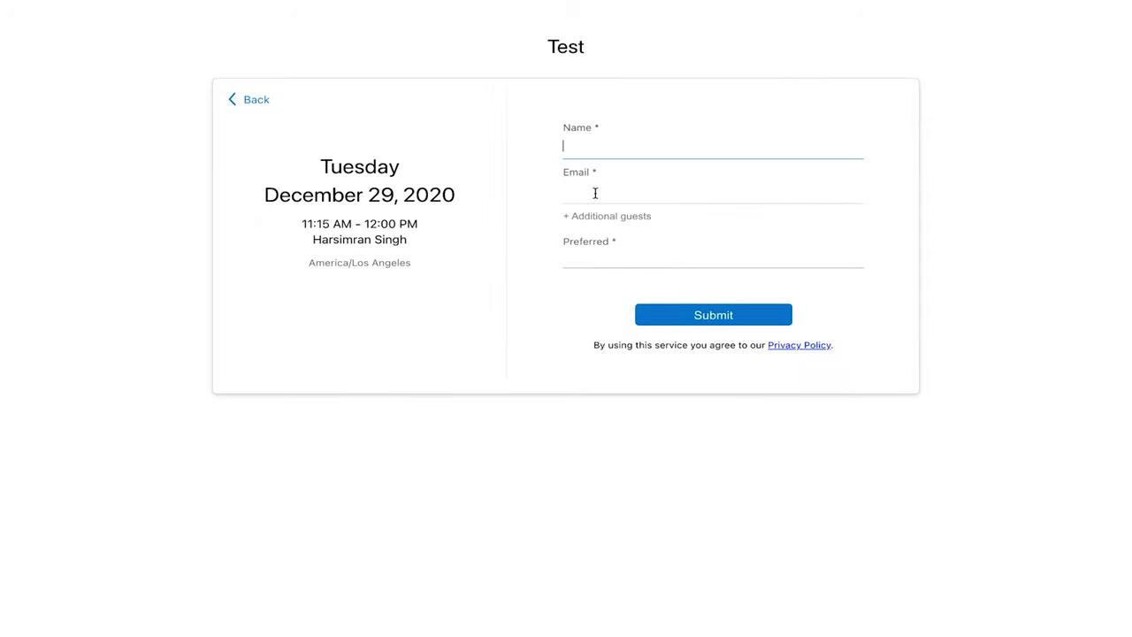
pyautogui.click(597, 262)
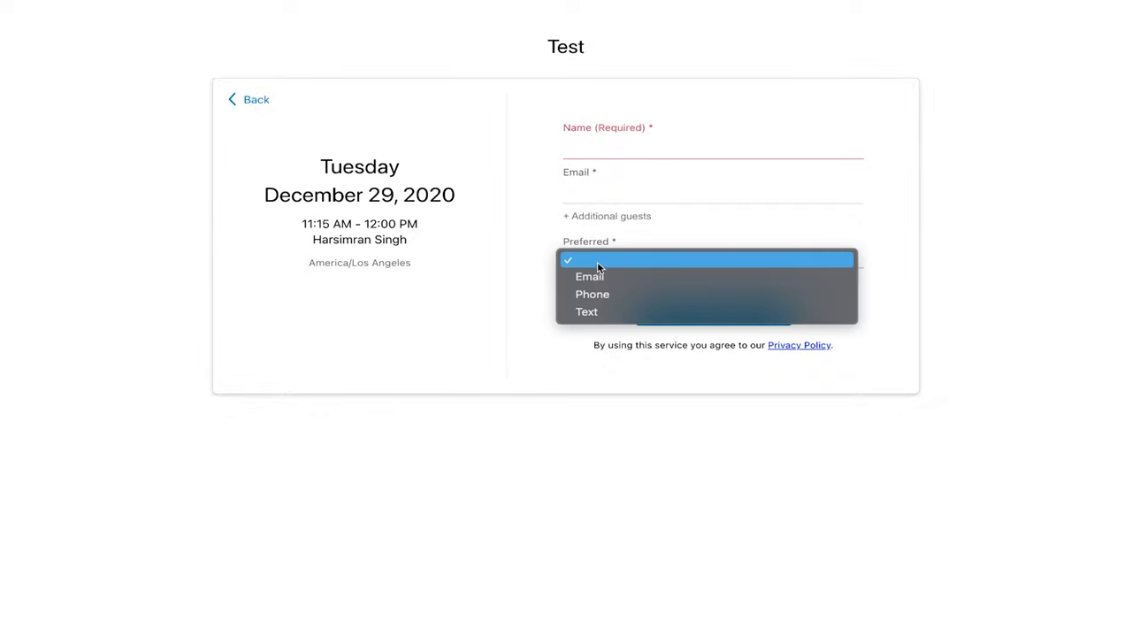
pyautogui.click(538, 283)
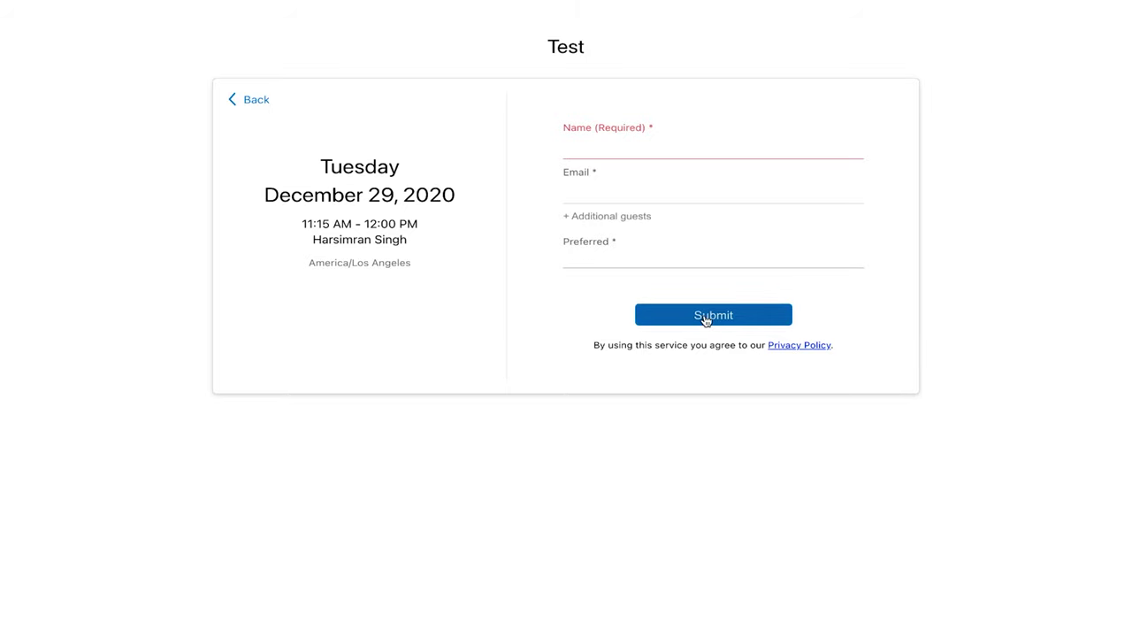